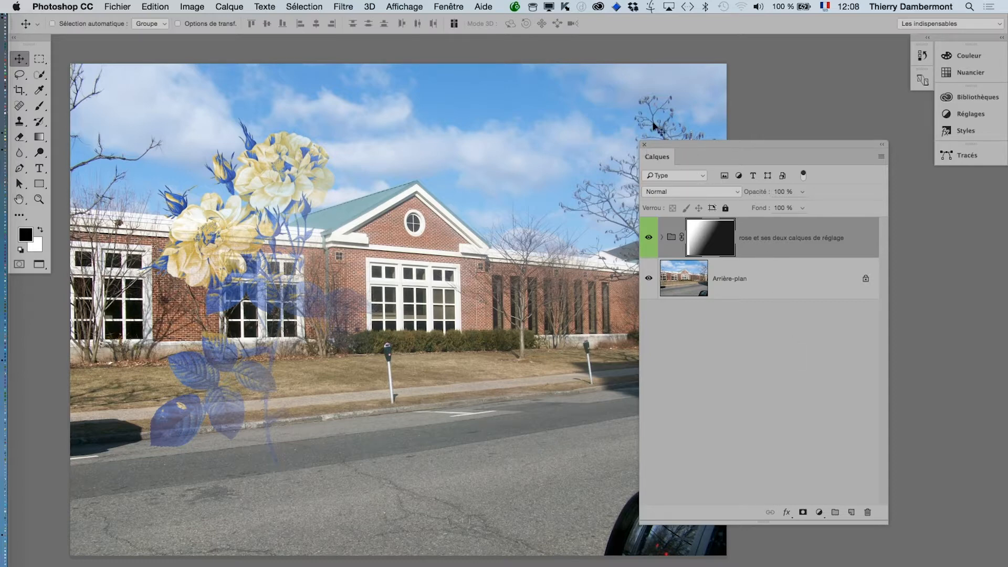
# - Detach the toolbox so it floats beside the photo and activate the horizontal Type tool
pyautogui.moveTo(39, 45); pyautogui.dragTo(71, 105)
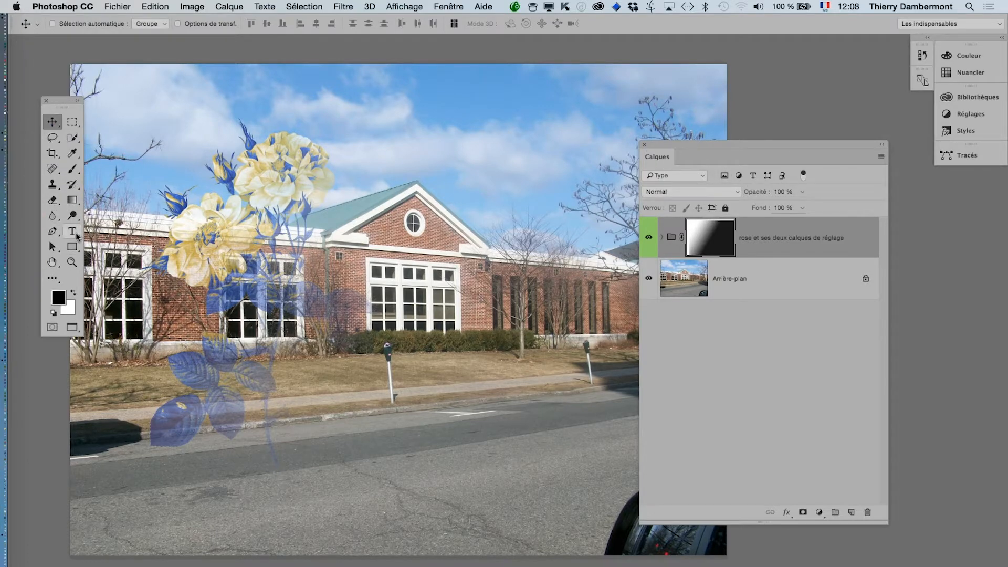
pyautogui.click(73, 232)
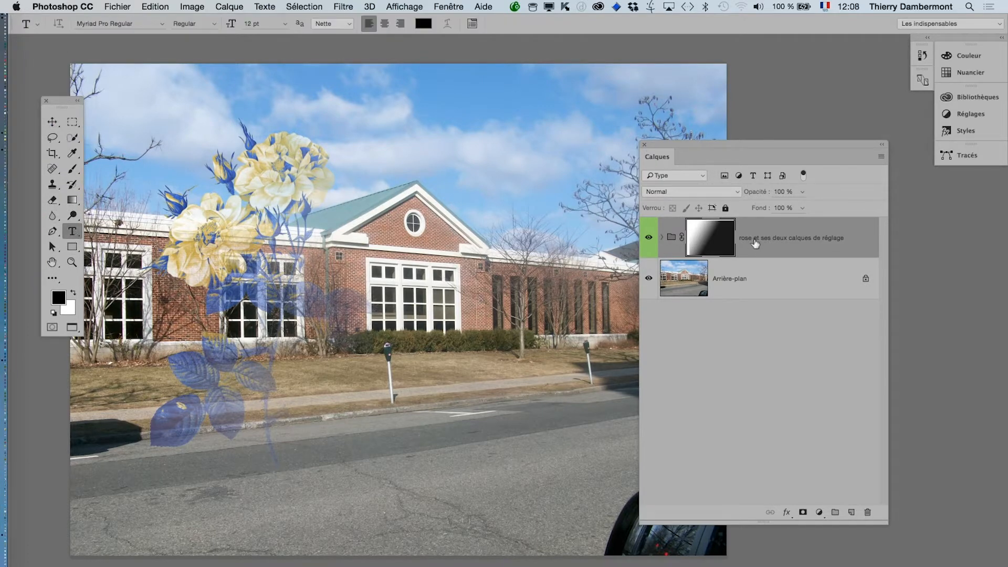
pyautogui.click(736, 259)
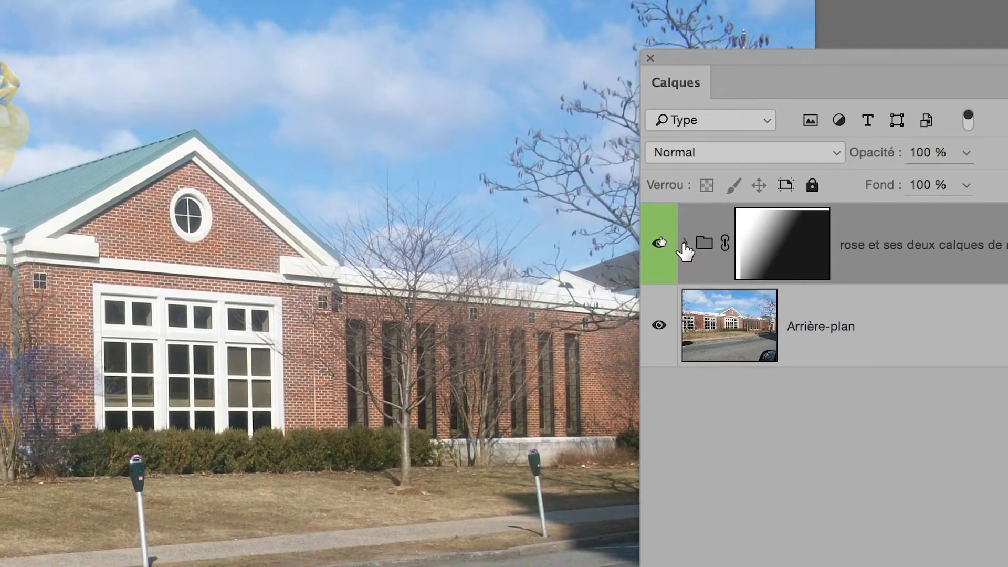
# - Expand the group "rose et ses deux calques de réglage" to examine its layers, and collapse it again
pyautogui.click(684, 245)
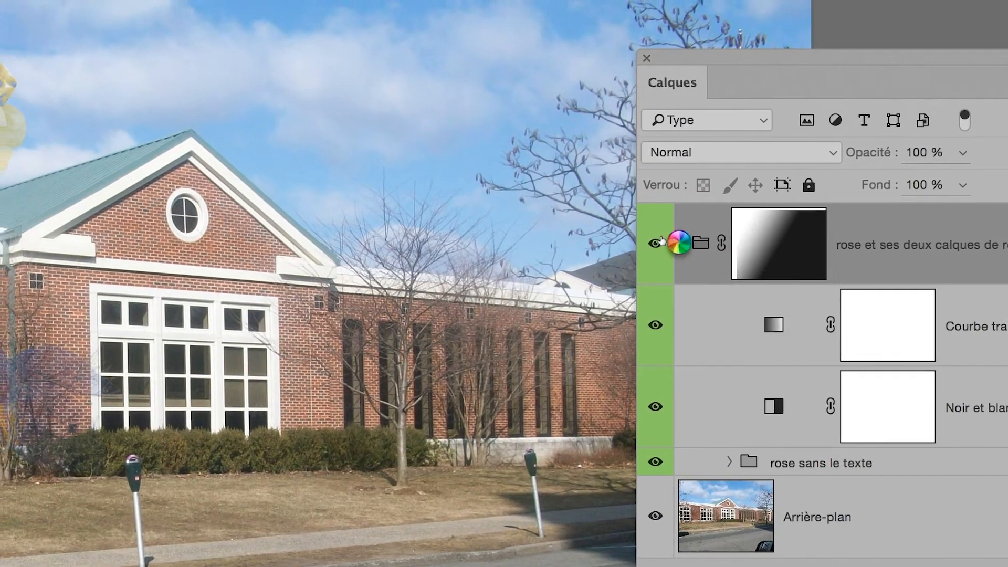
pyautogui.click(680, 243)
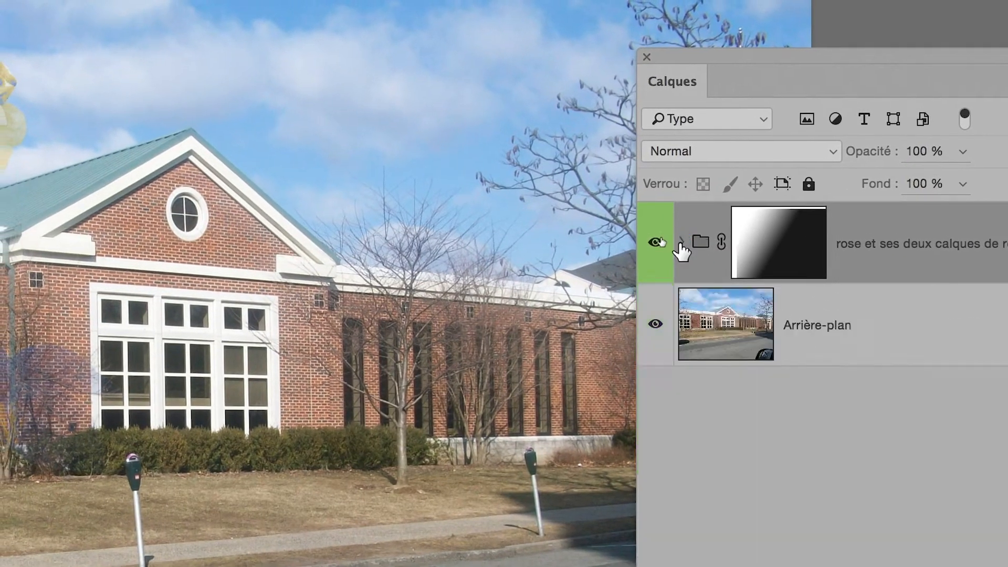
pyautogui.click(681, 244)
pyautogui.click(682, 246)
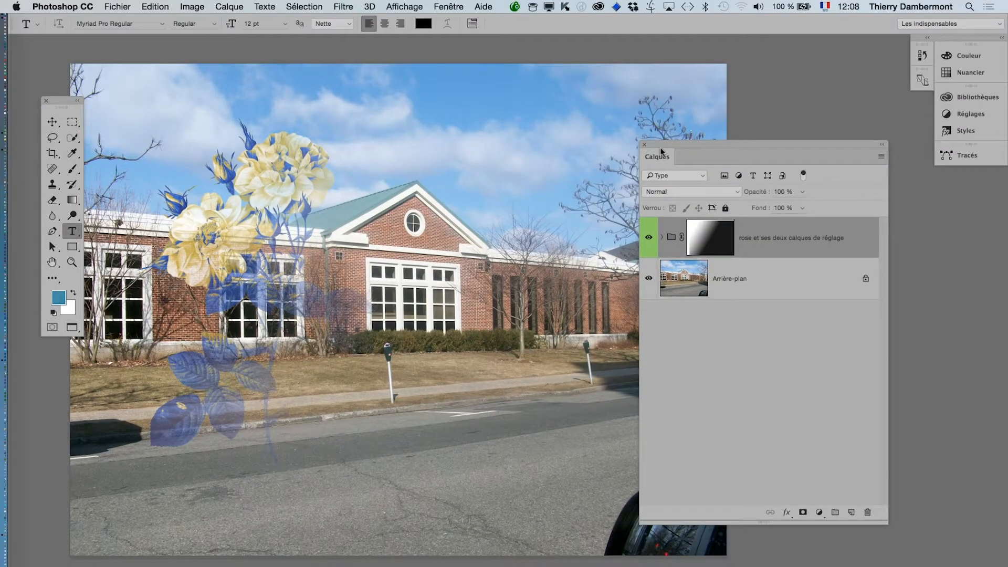
# - Move the Layers panel clear of the photo and add the point text "Maple" at 36 pt just above the upper rose
pyautogui.moveTo(660, 148); pyautogui.dragTo(772, 159)
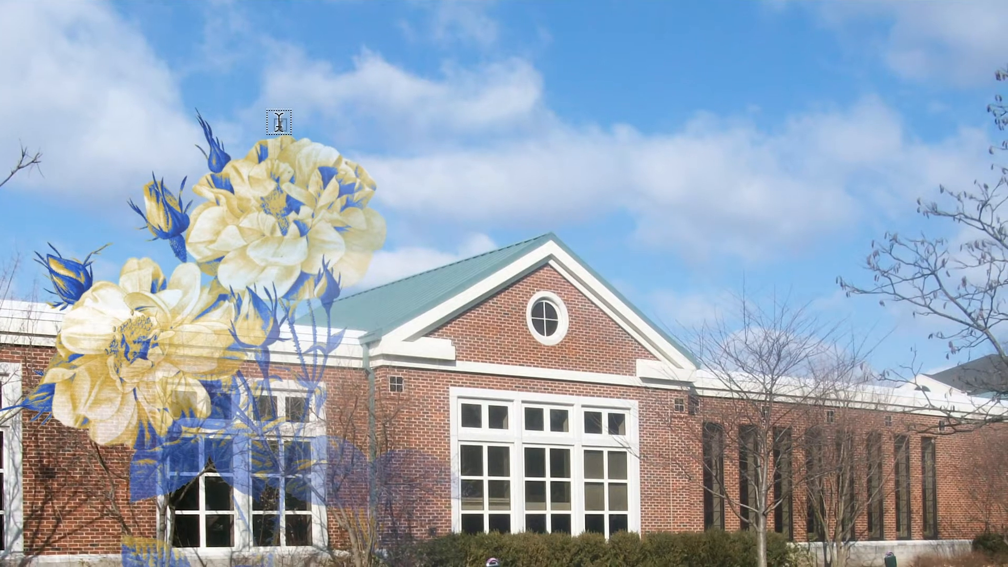
pyautogui.click(286, 127)
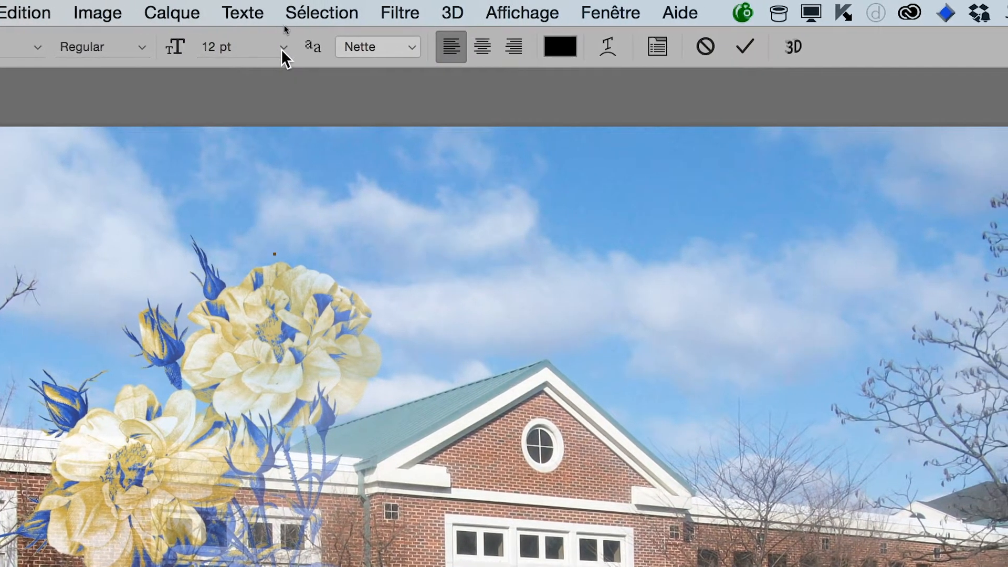
pyautogui.click(297, 47)
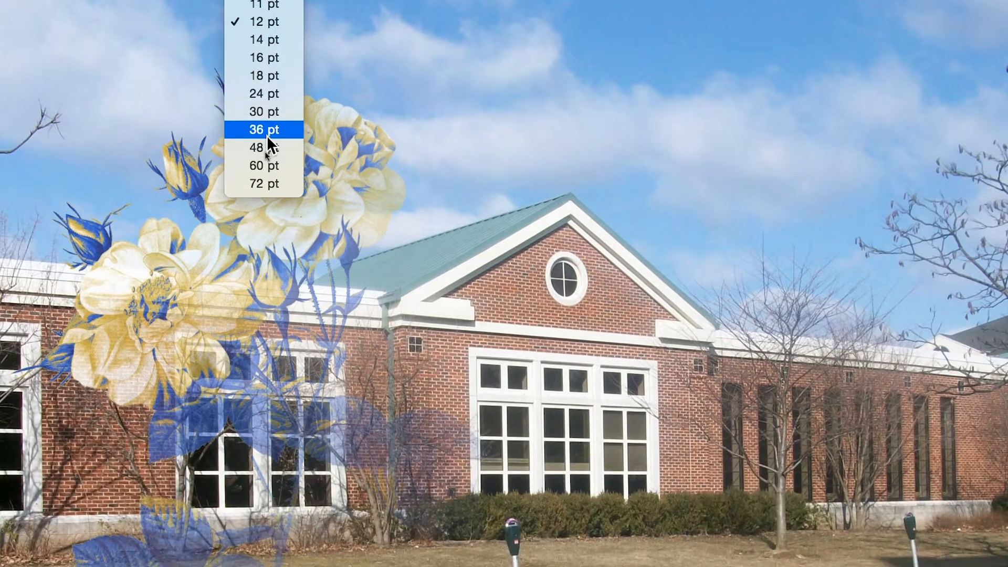
pyautogui.click(266, 135)
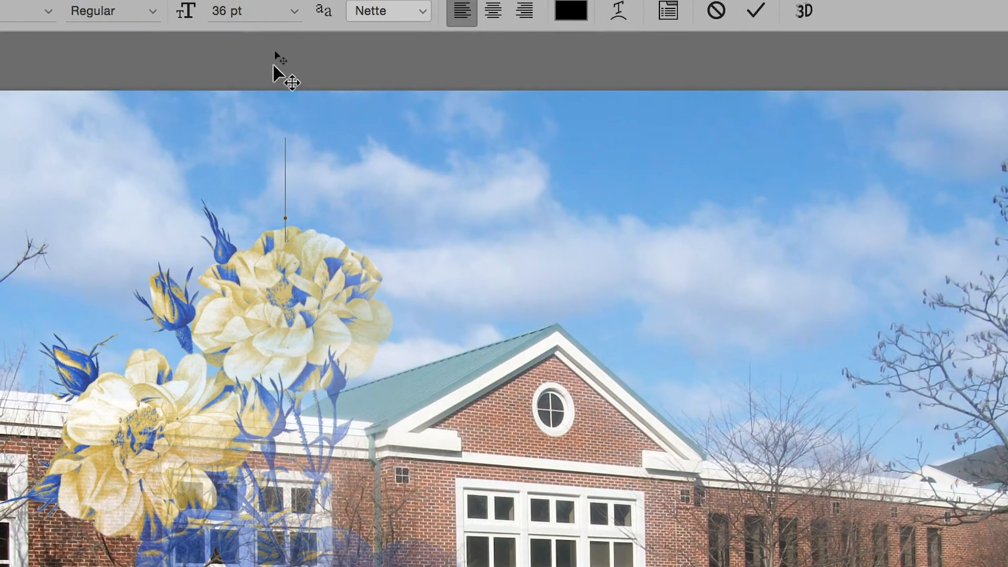
pyautogui.write('Maple')
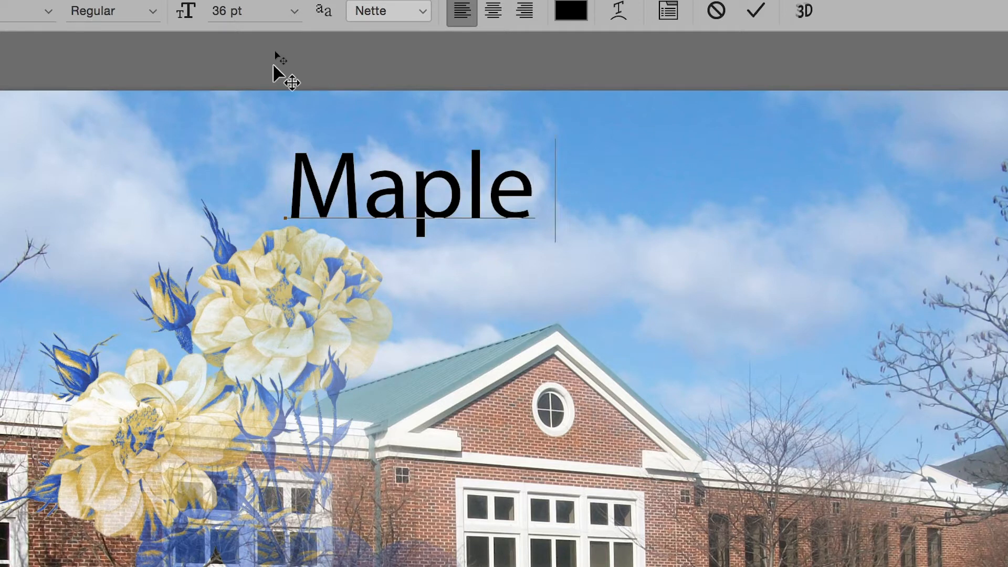
pyautogui.press('BackSpace')
pyautogui.hotkey('ctrl', 'Return')
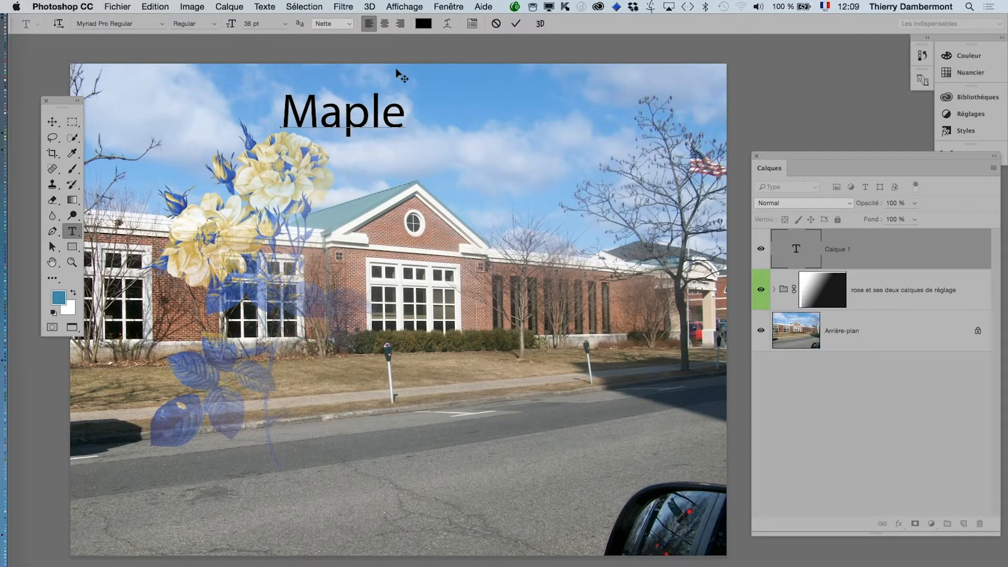
# - Display the Character and Paragraph panels for the text being edited
pyautogui.click(444, 7)
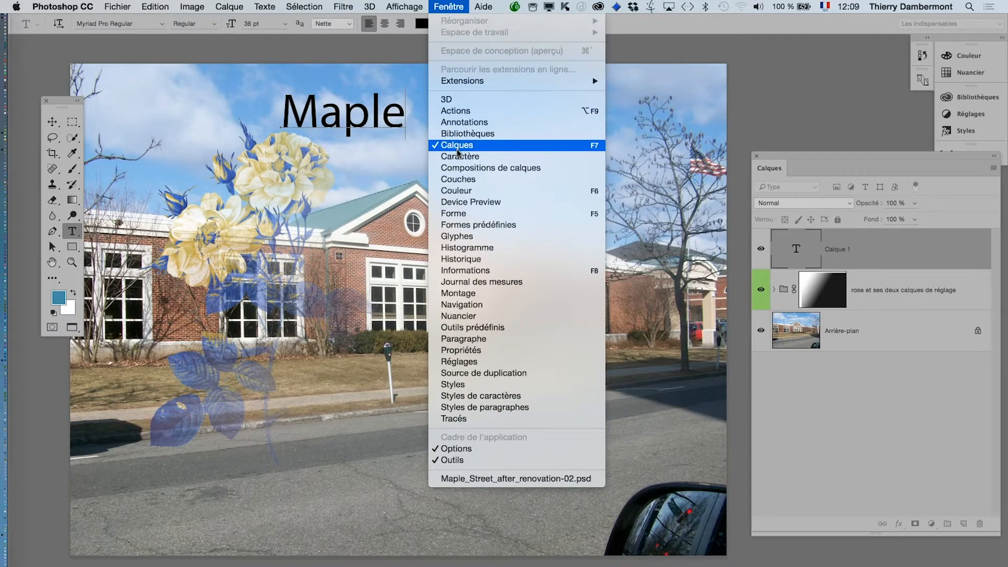
pyautogui.moveTo(265, 6)
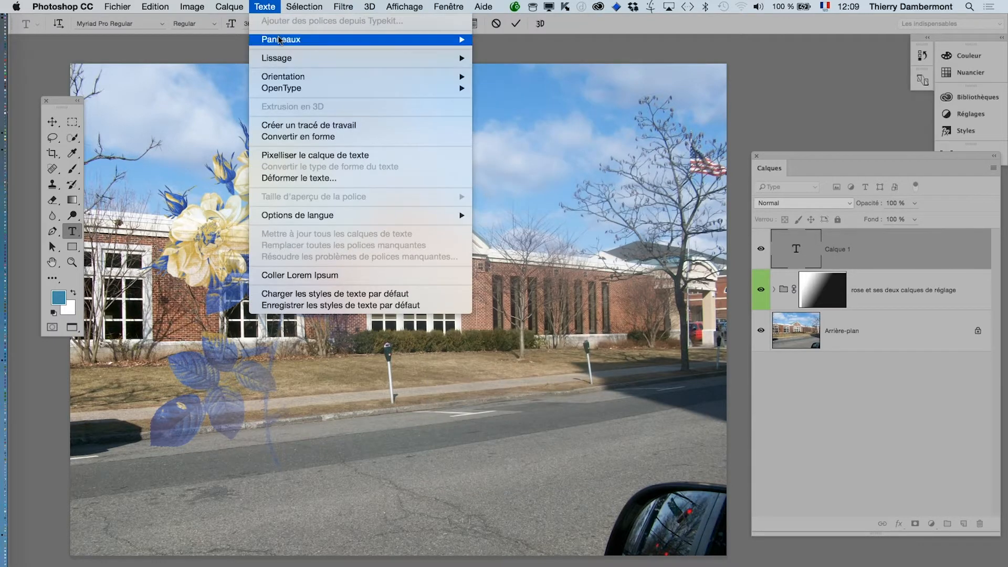
pyautogui.moveTo(280, 41)
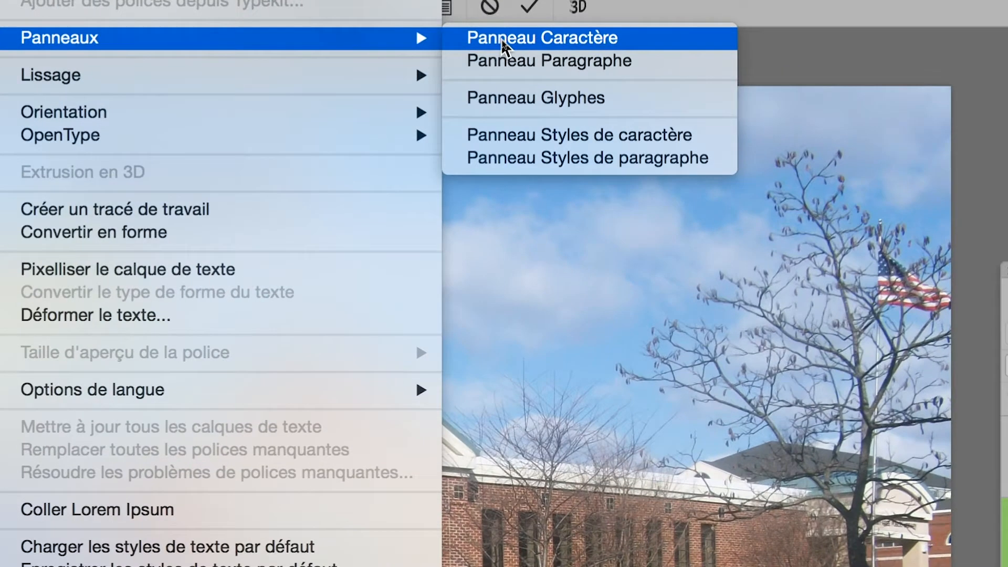
pyautogui.click(501, 39)
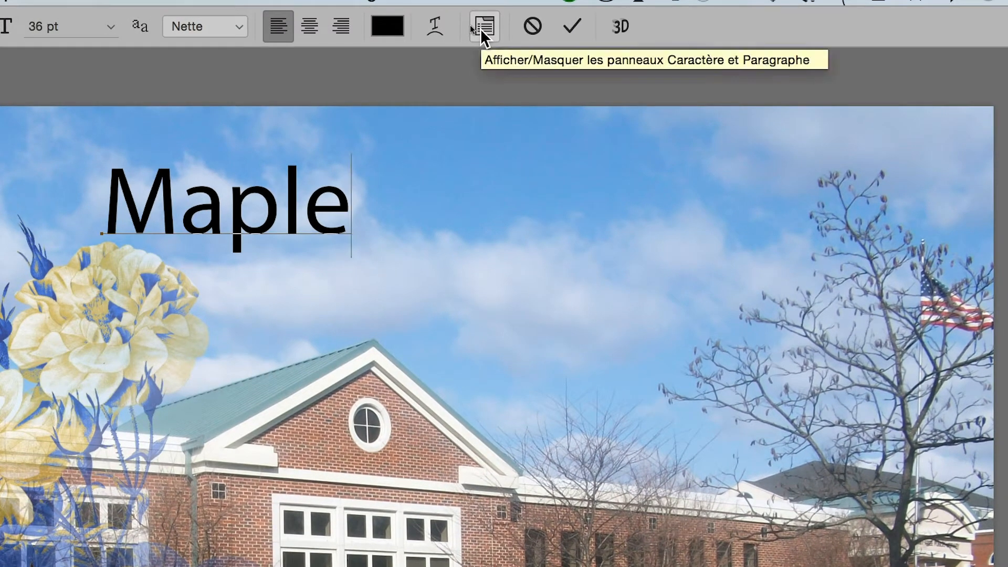
pyautogui.click(481, 29)
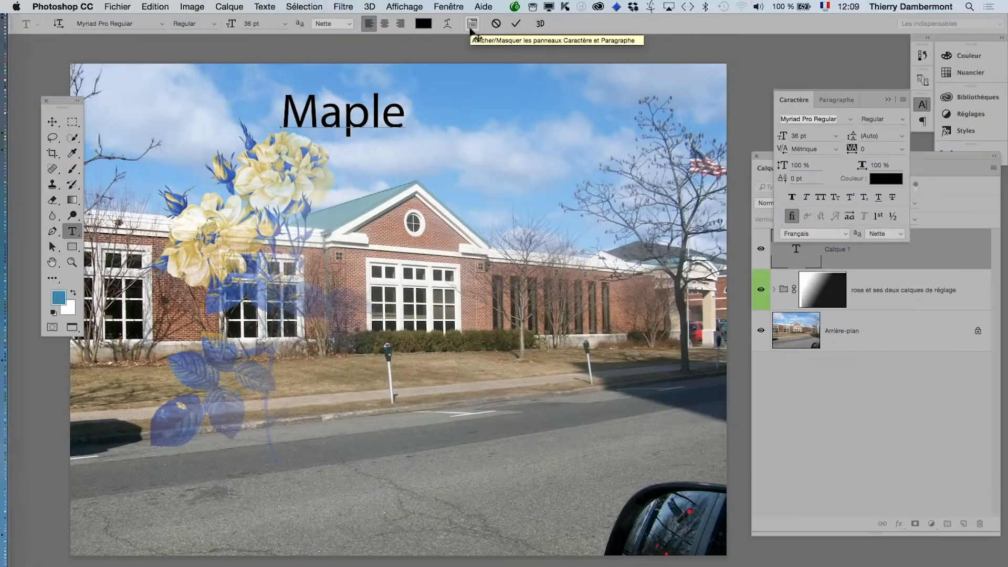
# - Separate the Character and Paragraph panels, close Paragraph, and place Character beside the word "Maple"
pyautogui.moveTo(794, 100); pyautogui.dragTo(223, 202)
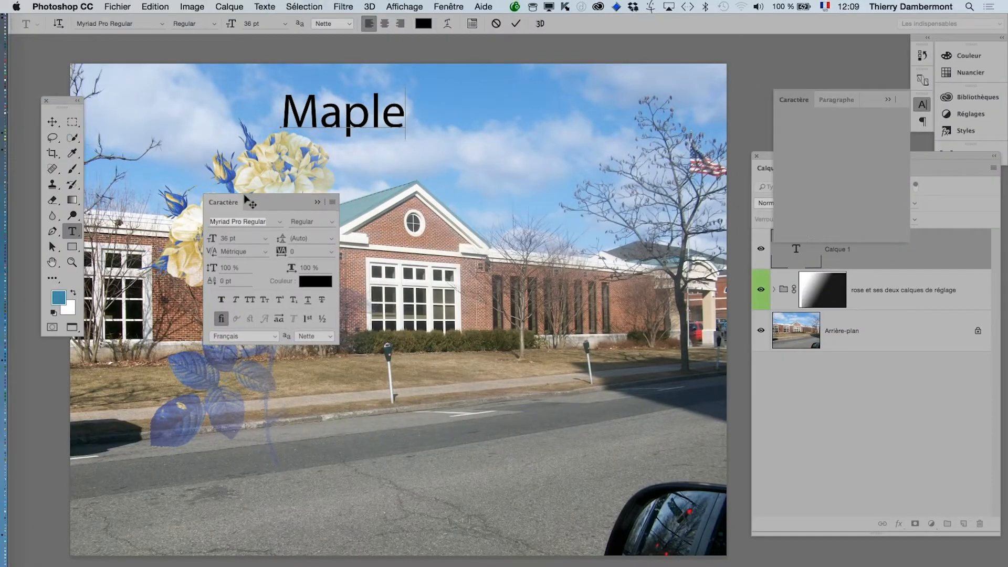
pyautogui.moveTo(799, 101); pyautogui.dragTo(376, 184)
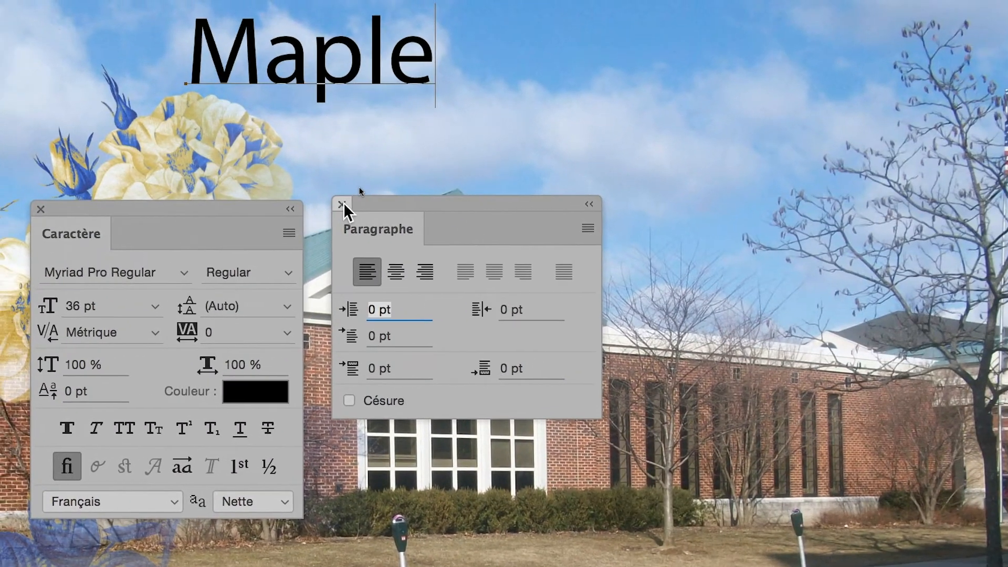
pyautogui.click(701, 164)
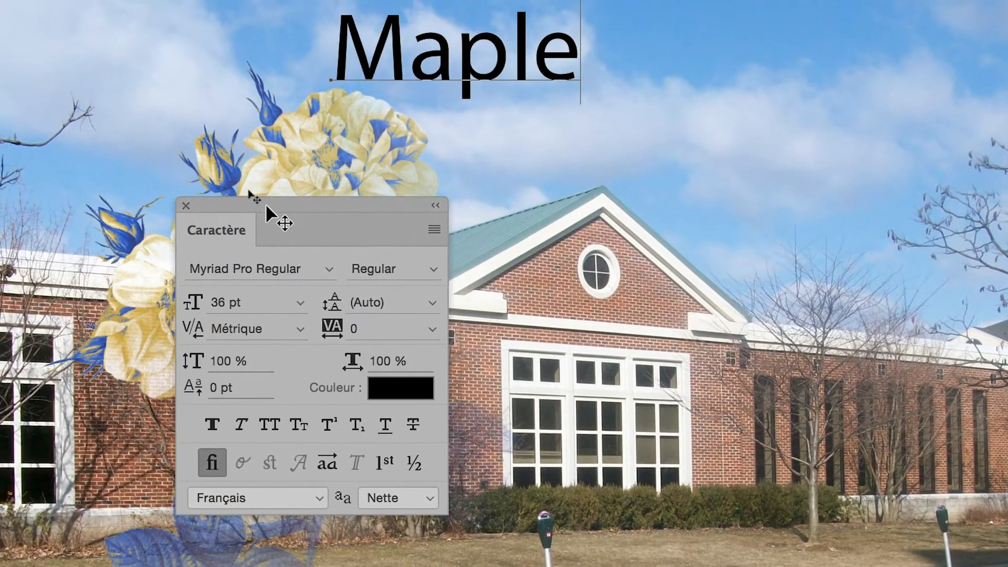
pyautogui.moveTo(122, 206); pyautogui.dragTo(404, 89)
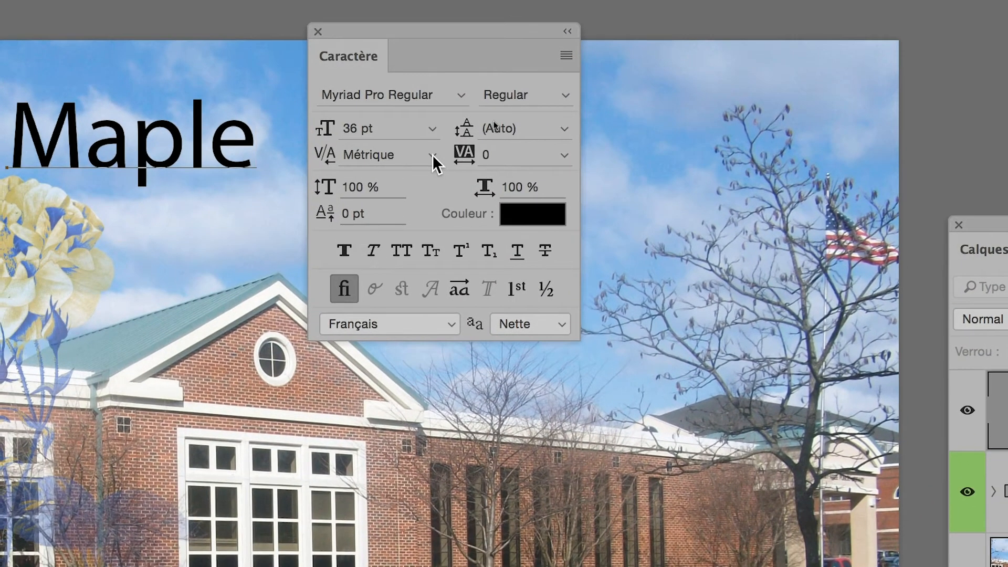
# - Set the kerning of the whole word "Maple" to Optique
pyautogui.click(432, 155)
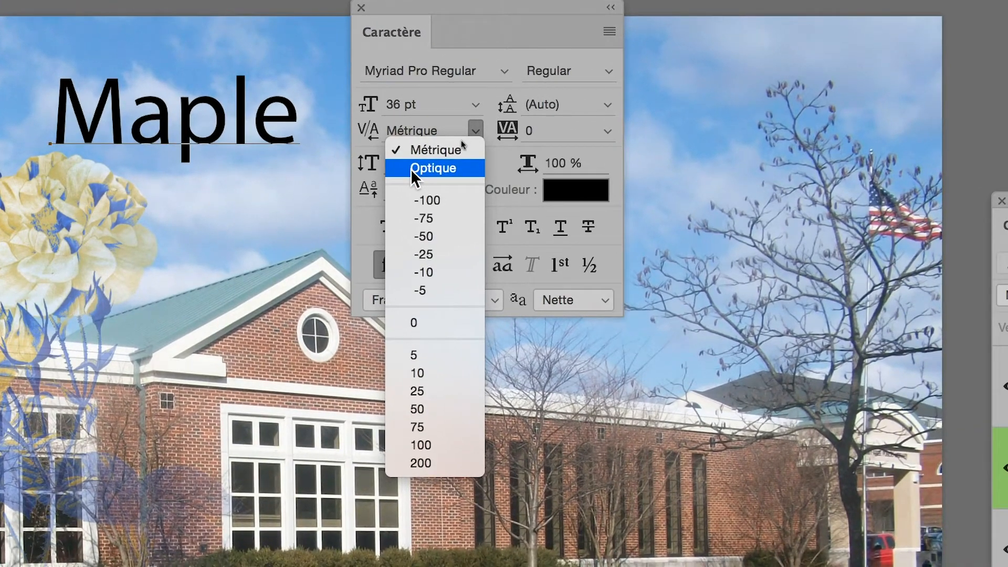
pyautogui.click(410, 168)
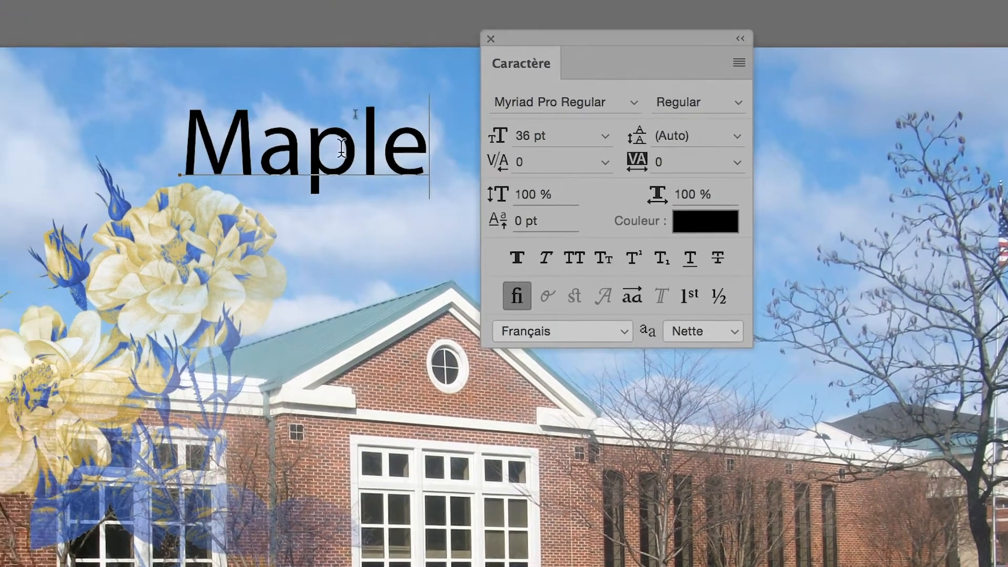
pyautogui.doubleClick(113, 137)
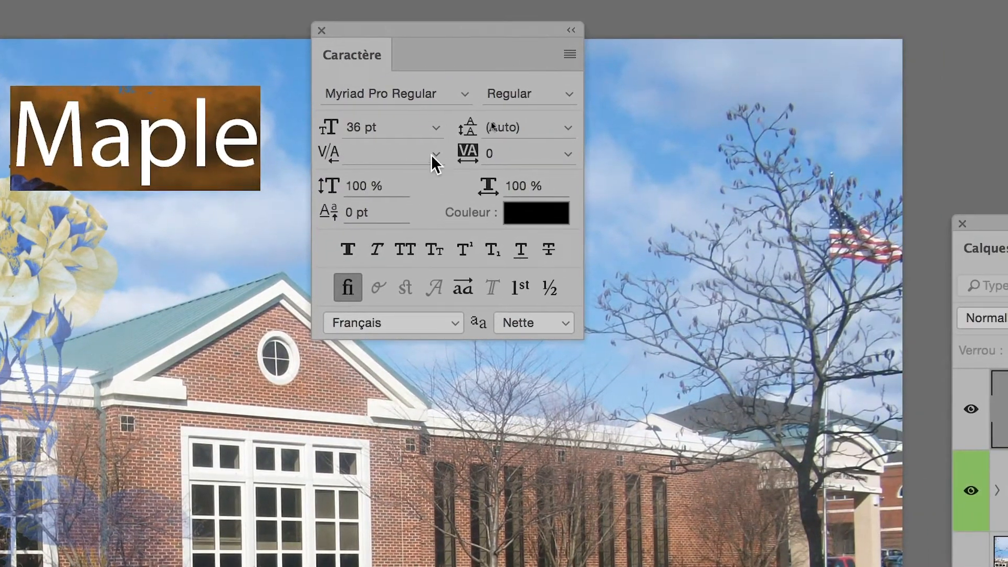
pyautogui.click(708, 160)
pyautogui.click(403, 178)
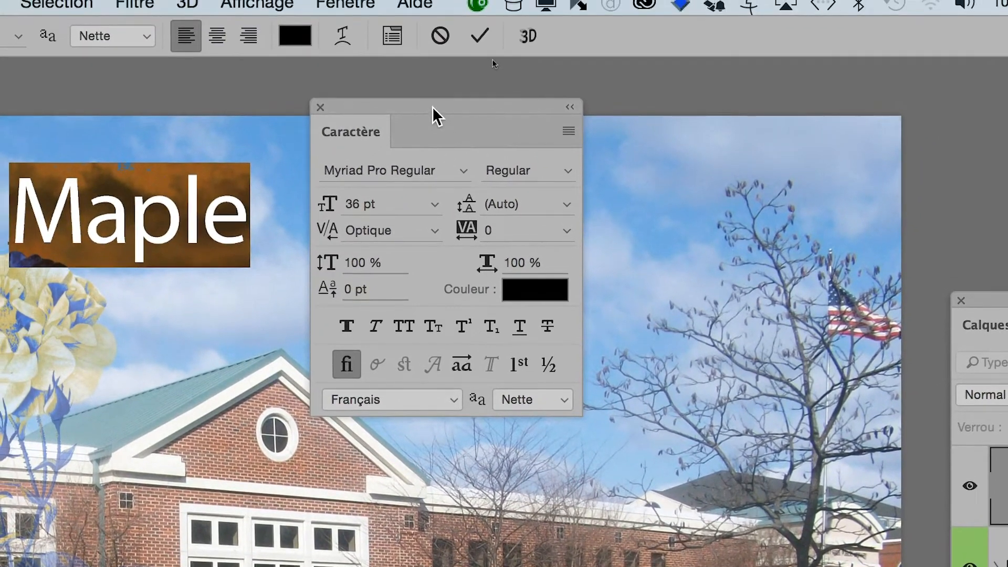
# - Move the Character panel away from the text, commit the edit, and shift "Maple" straight down so it overlaps the upper rose
pyautogui.moveTo(432, 106); pyautogui.dragTo(474, 100)
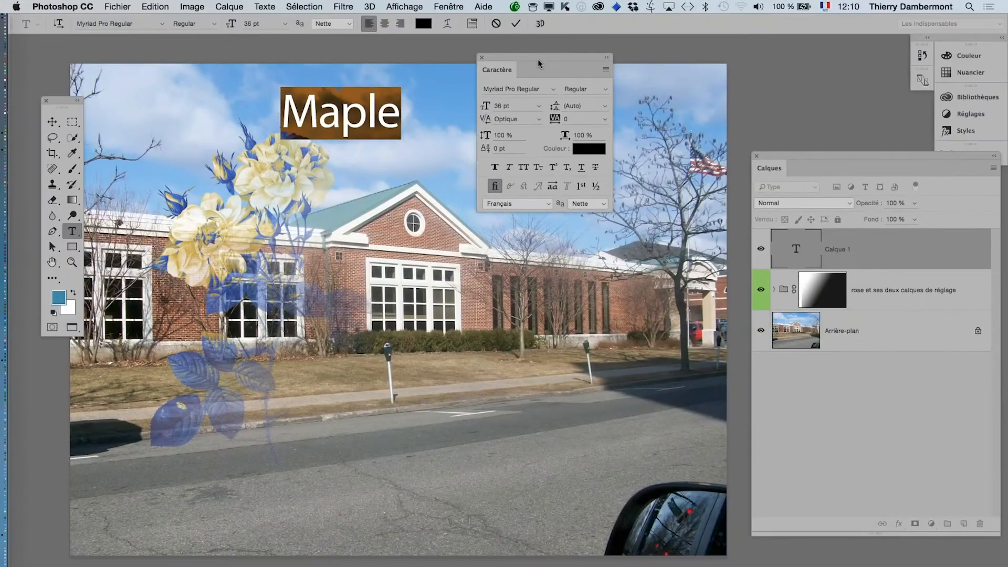
pyautogui.moveTo(540, 61); pyautogui.dragTo(780, 57)
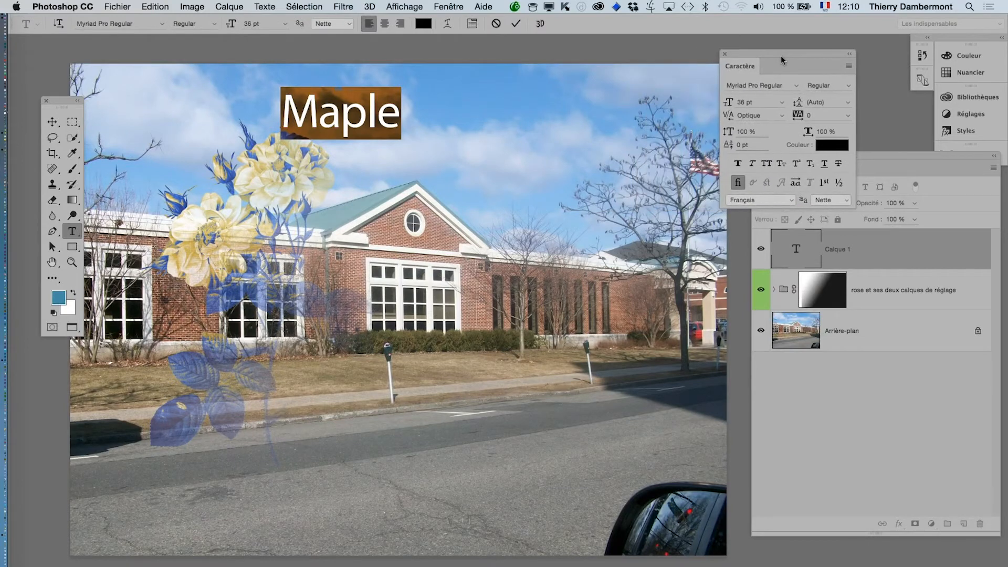
pyautogui.click(54, 121)
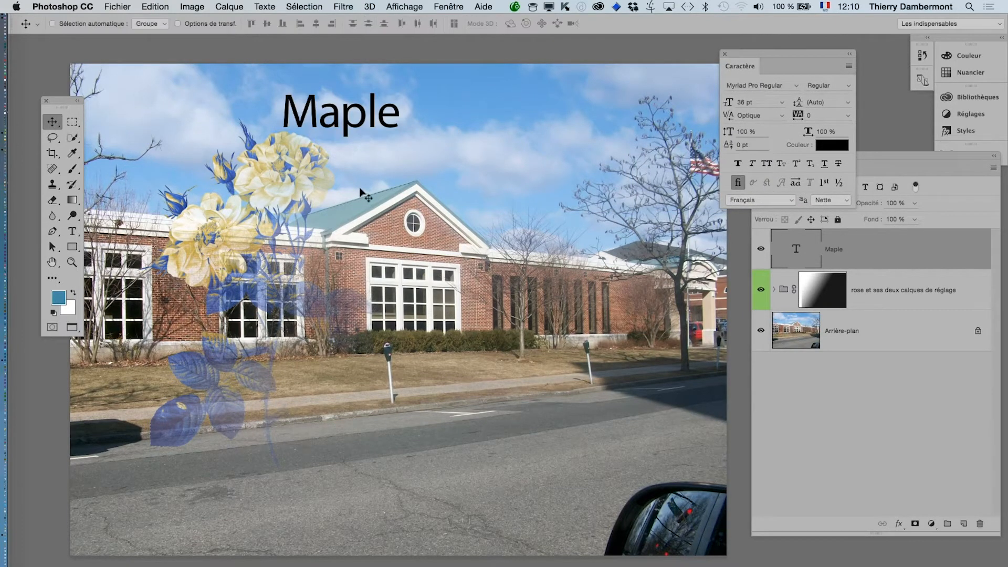
pyautogui.moveTo(346, 134); pyautogui.dragTo(350, 165)
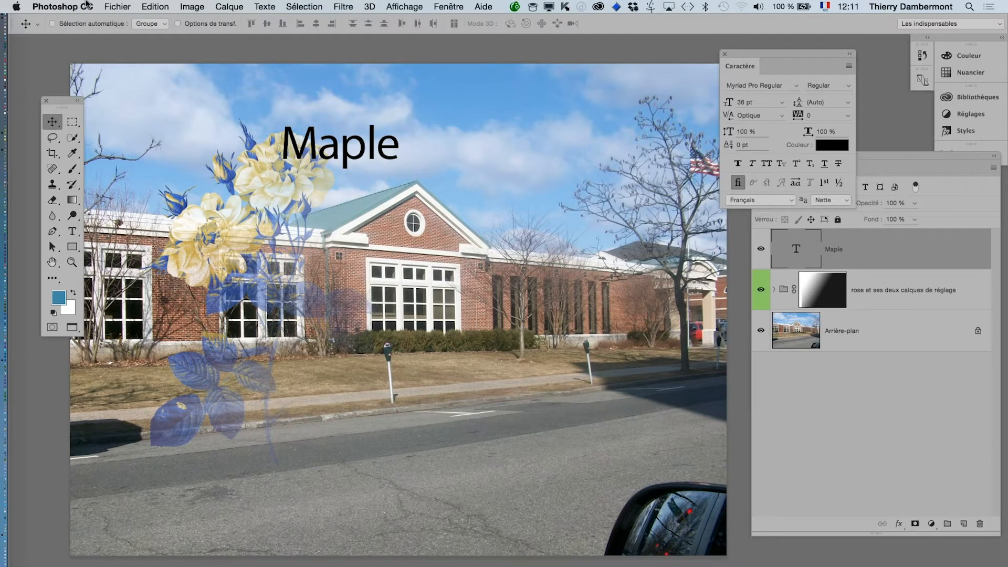
# - Prepare to save the document under another format, choosing Photoshop PDF with layers and the sRGB profile included
pyautogui.click(110, 7)
pyautogui.moveTo(151, 170)
pyautogui.click(153, 131)
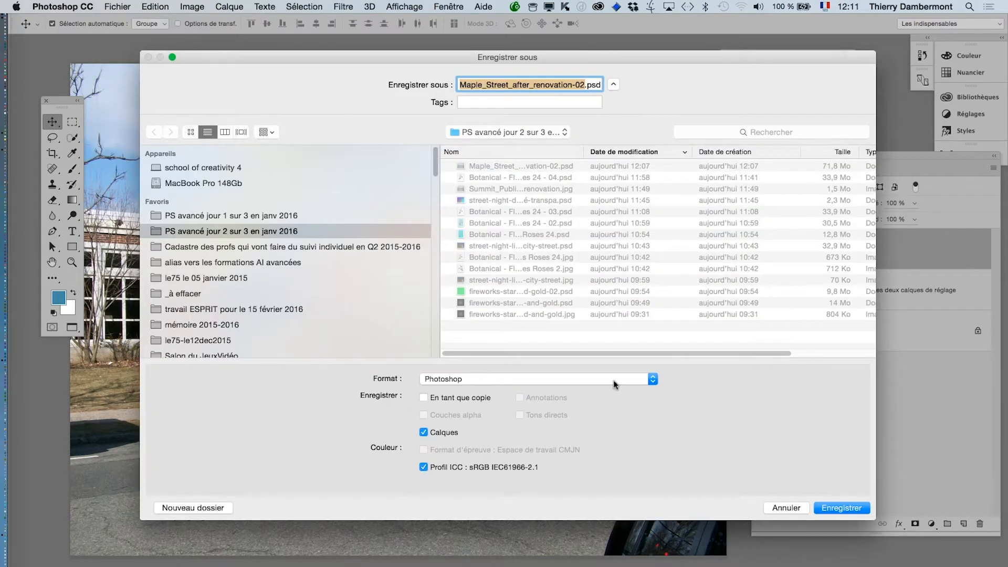
pyautogui.click(489, 381)
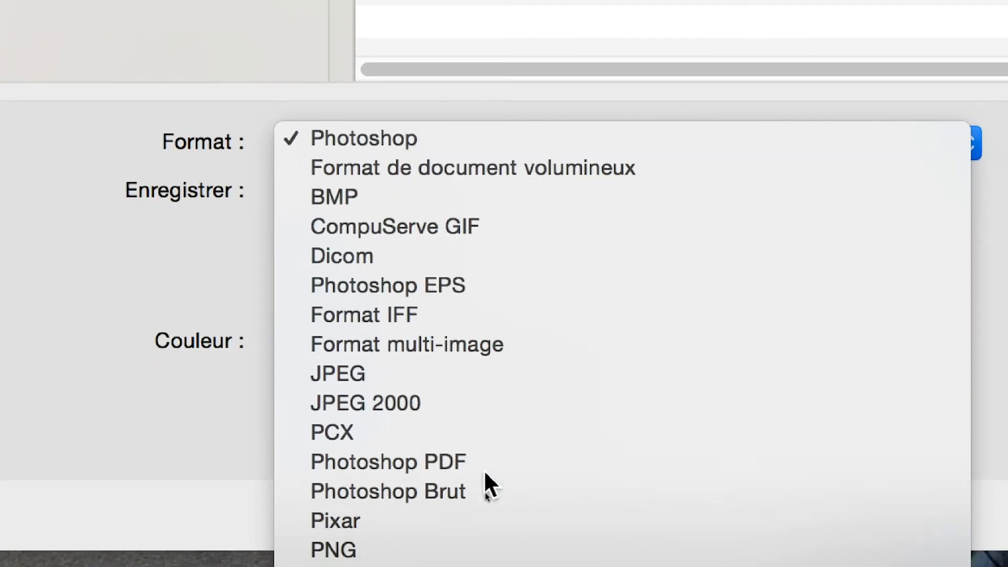
pyautogui.click(484, 469)
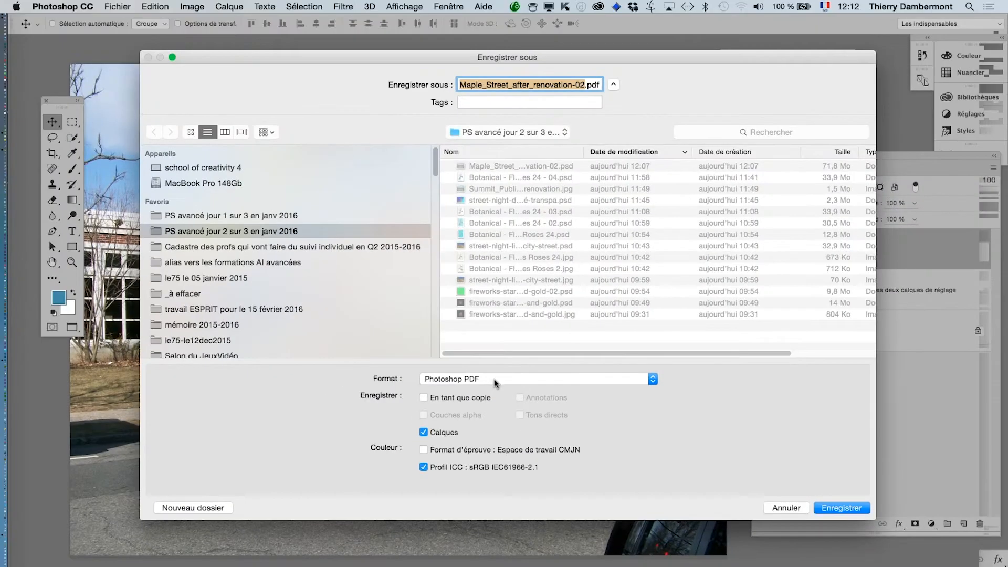
# - Save the composition as Maple_Street_after_renovation-02.pdf, preserving Photoshop editing capabilities and fast web view optimization, and accept the compatibility notice
pyautogui.click(842, 510)
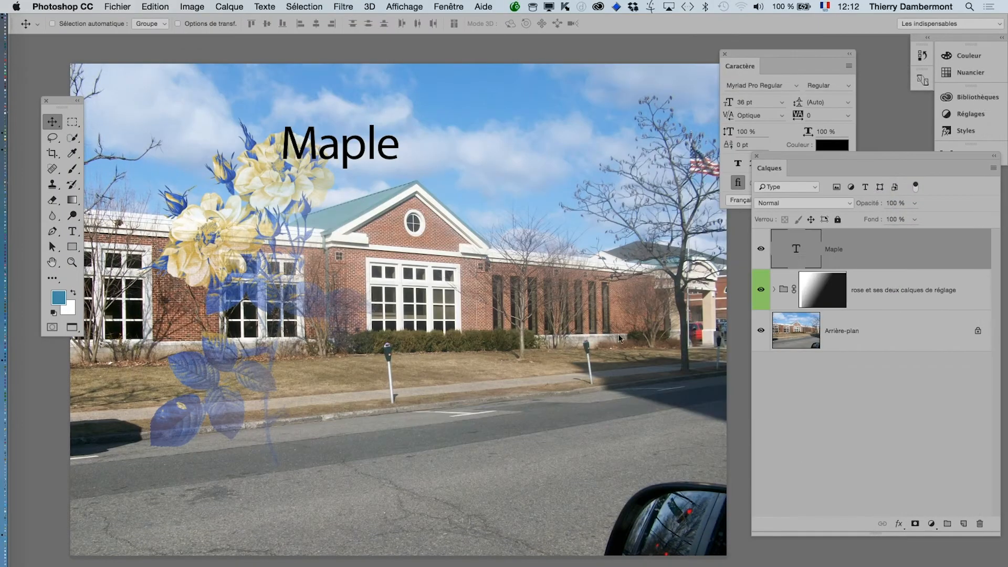
pyautogui.click(609, 251)
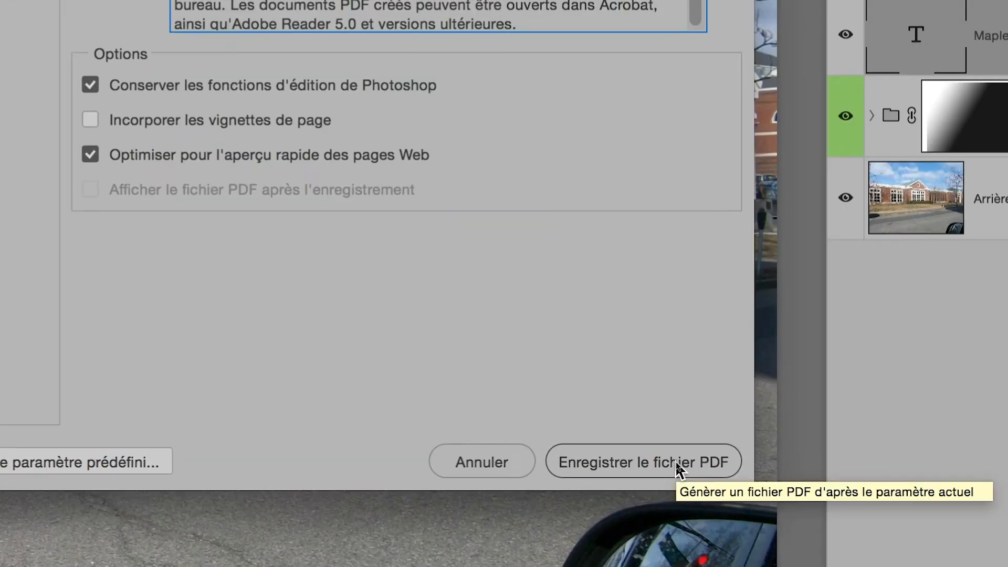
pyautogui.click(675, 462)
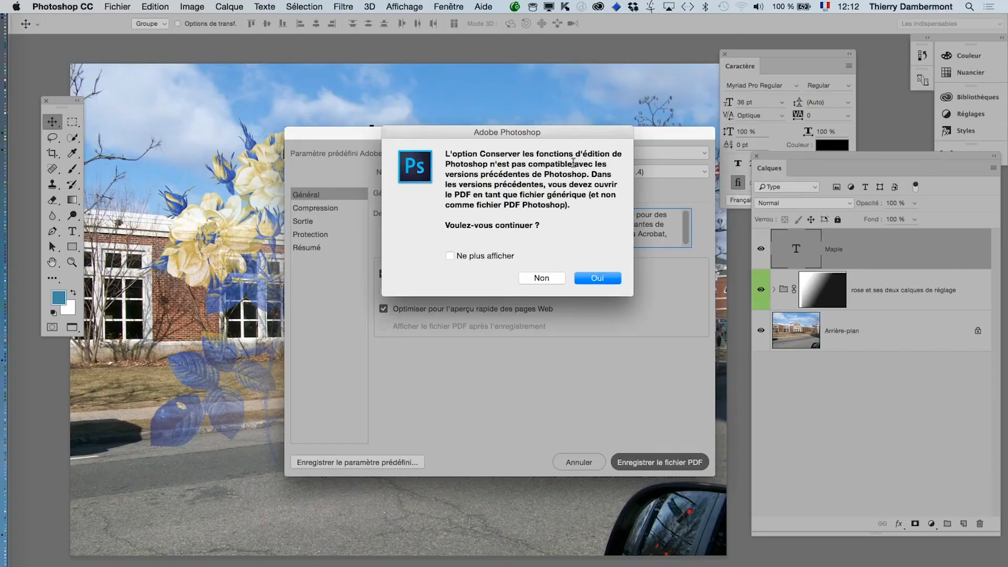
pyautogui.click(595, 280)
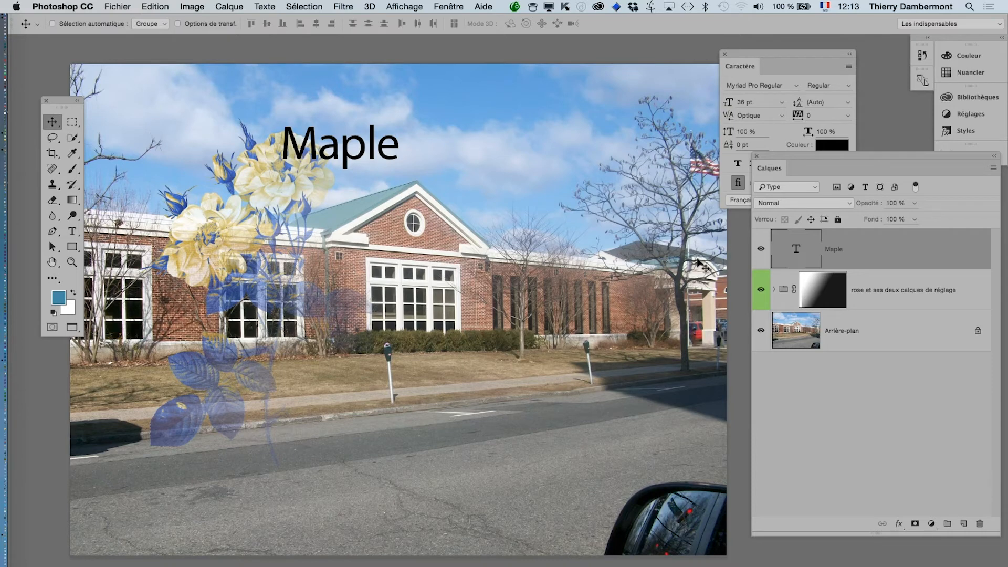
# - Switch to Finder, open the folder "PS avancé jour 2 sur 3 en janv 2016", sort it by modification date, and select Maple_Street_after_renovation-02.pdf
pyautogui.press('super+Tab')
pyautogui.click(560, 333)
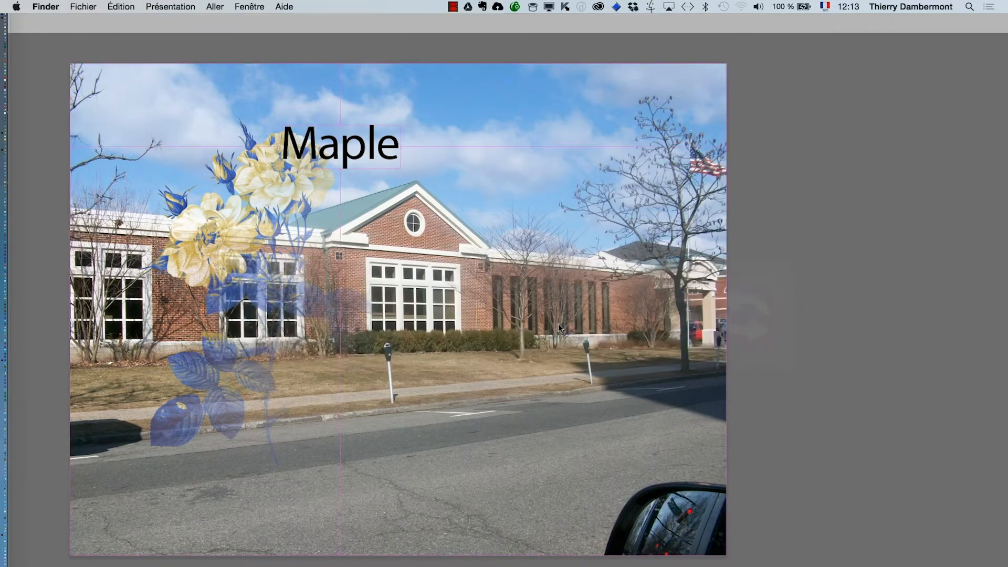
pyautogui.click(83, 7)
pyautogui.click(97, 21)
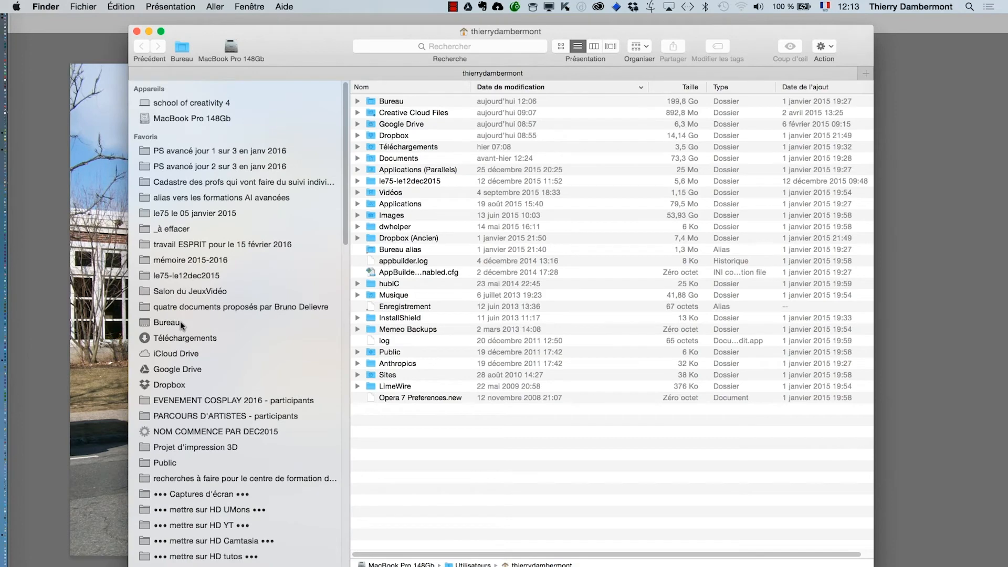
pyautogui.click(229, 166)
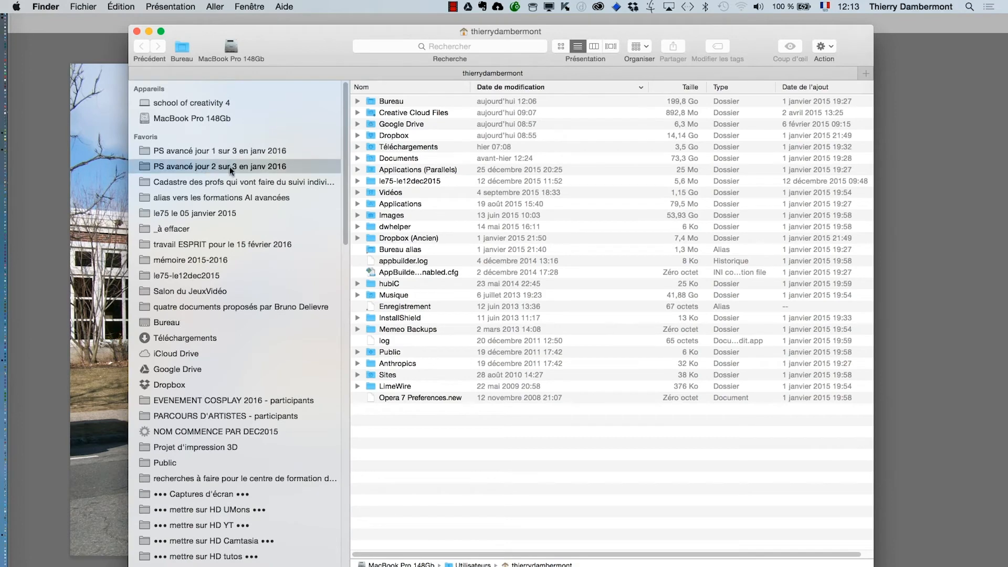
pyautogui.click(578, 46)
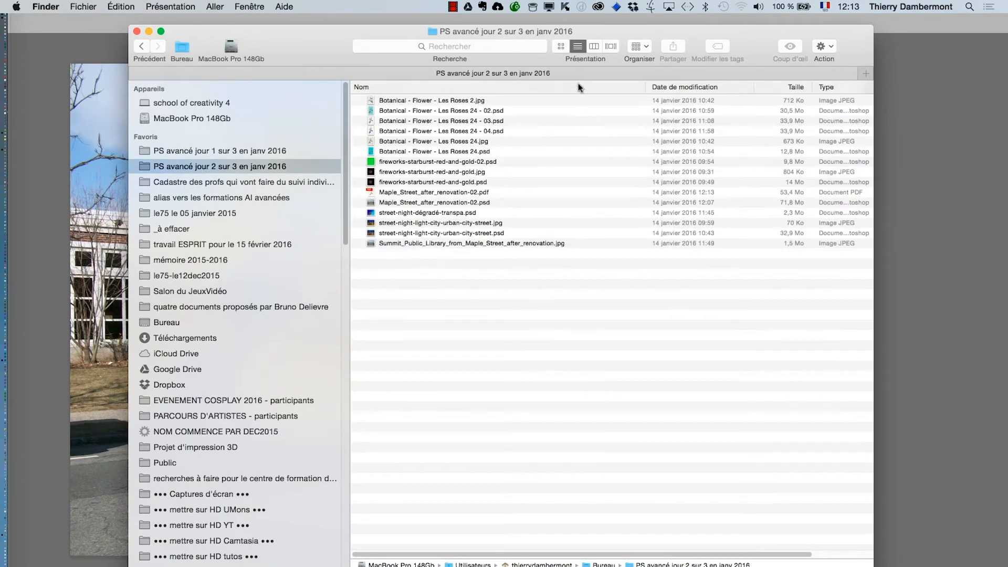
pyautogui.click(671, 87)
pyautogui.click(434, 100)
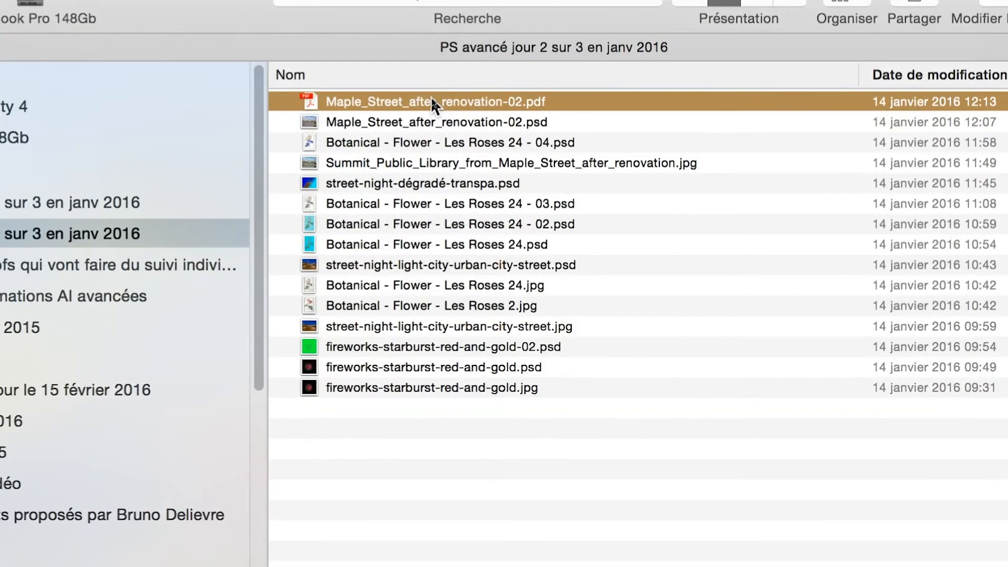
# - Open Maple_Street_after_renovation-02.pdf with Adobe Reader 11.0.13 and decline making it the default PDF application
pyautogui.rightClick(431, 100)
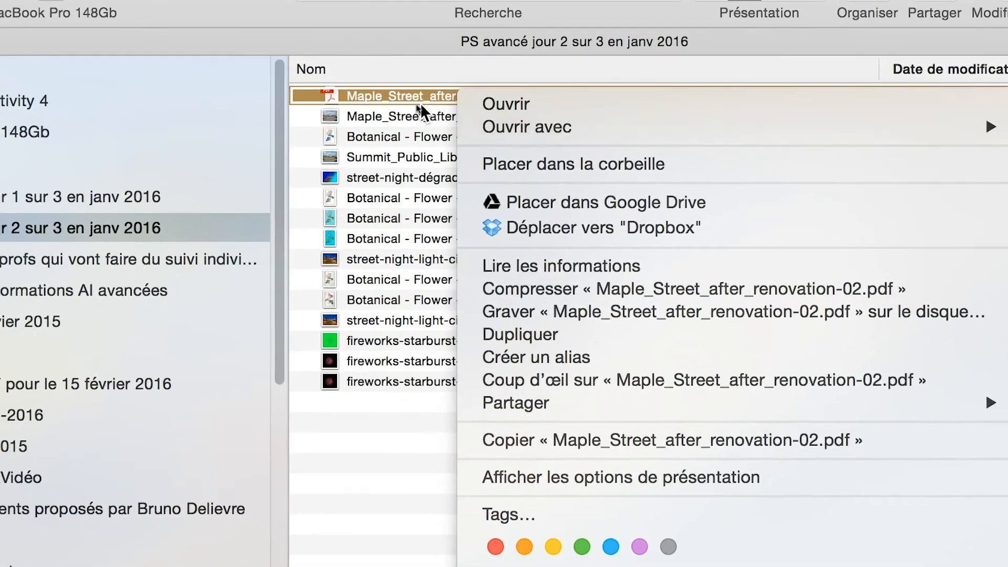
pyautogui.click(401, 118)
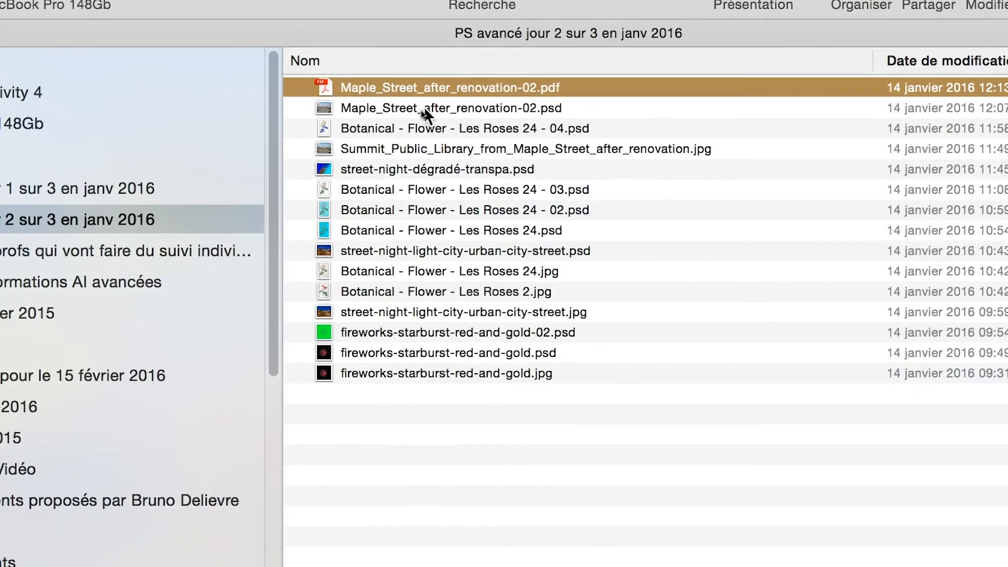
pyautogui.click(424, 106)
pyautogui.click(424, 98)
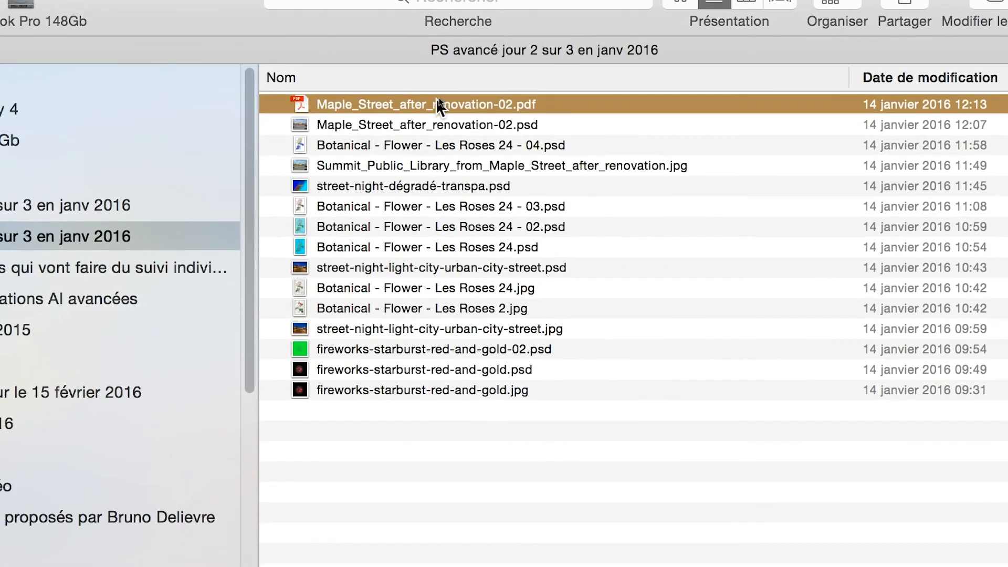
pyautogui.rightClick(437, 103)
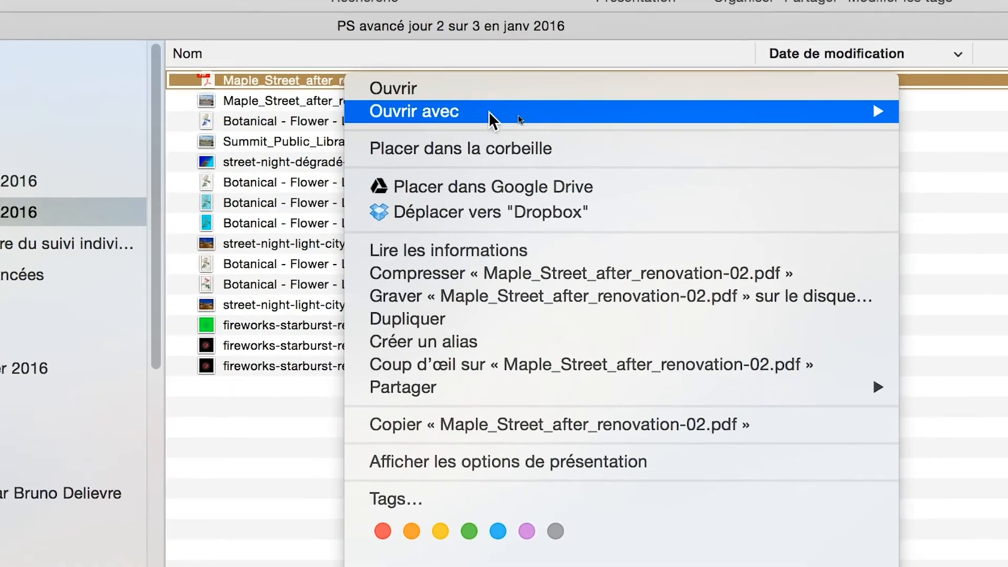
pyautogui.moveTo(689, 112)
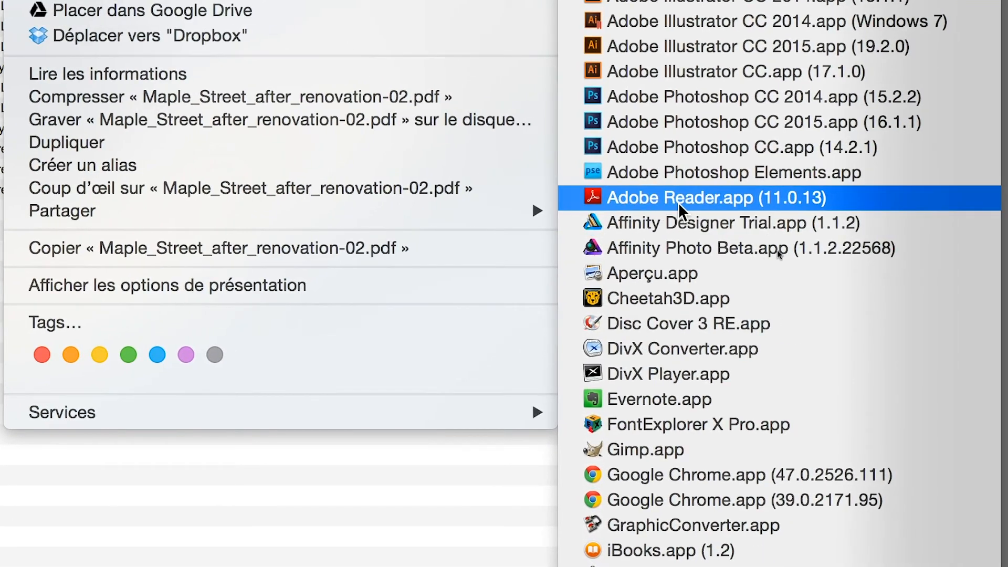
pyautogui.click(678, 203)
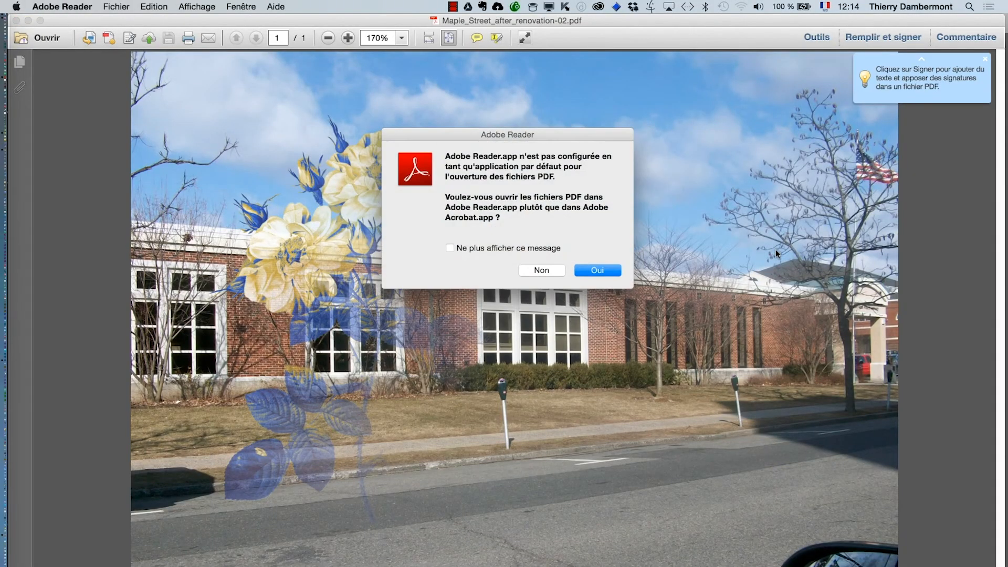
pyautogui.click(543, 270)
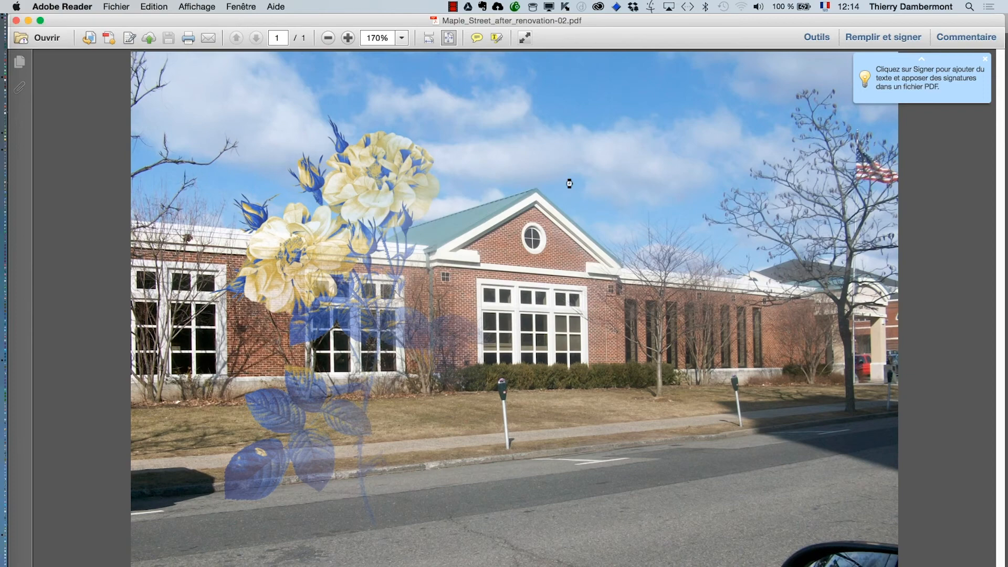
# - Enlarge the PDF to 600% and examine the word "Maple" where it overlaps the upper rose
pyautogui.click(347, 38)
pyautogui.click(348, 38)
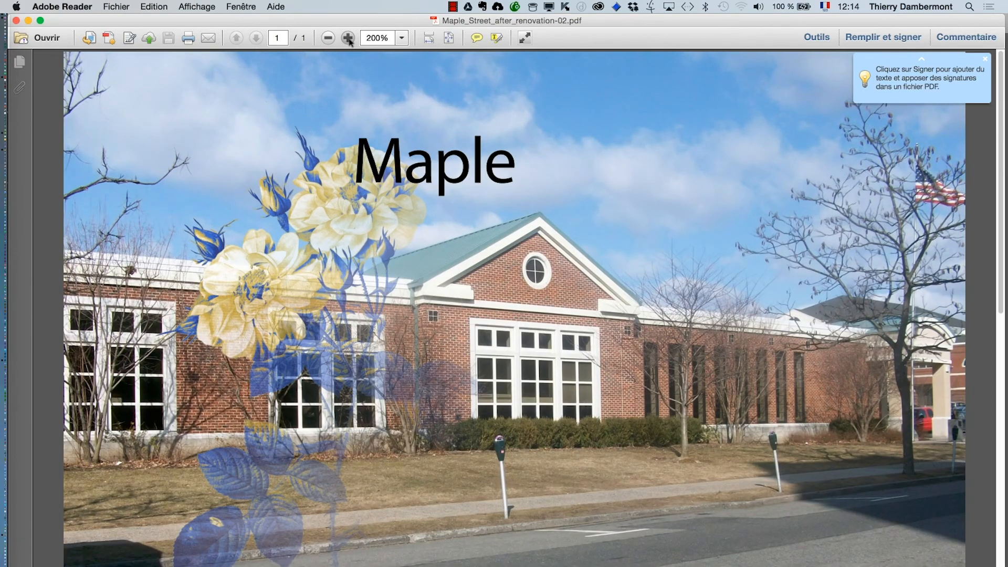
pyautogui.click(347, 37)
pyautogui.click(348, 38)
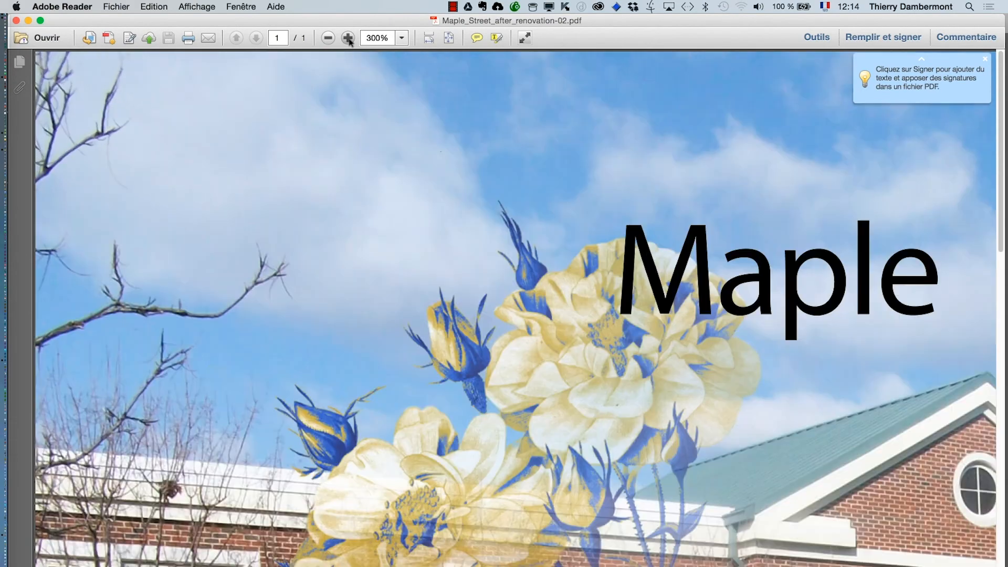
pyautogui.click(347, 38)
pyautogui.click(347, 38)
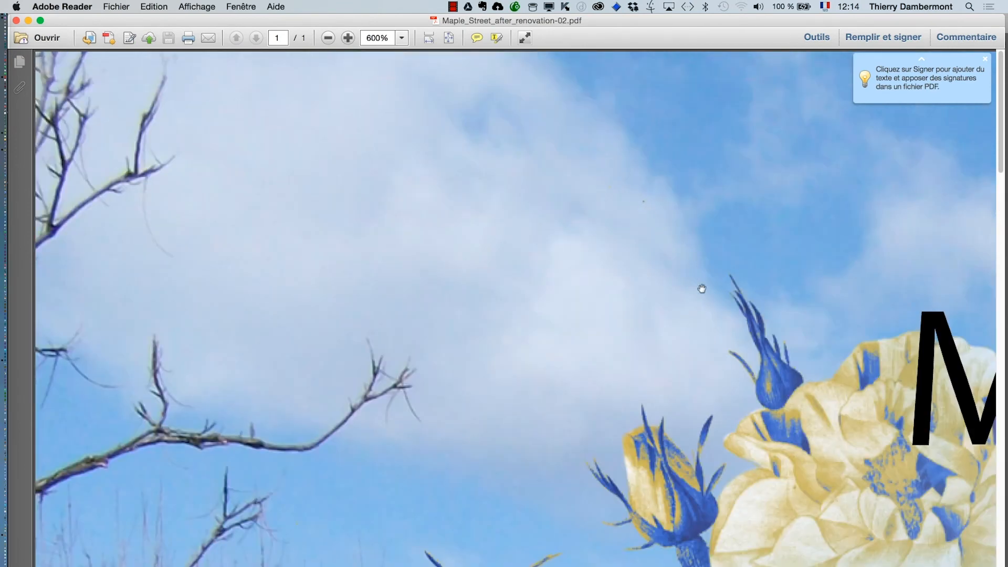
pyautogui.moveTo(701, 288); pyautogui.dragTo(314, 179)
pyautogui.hscroll(10, 251, 310)
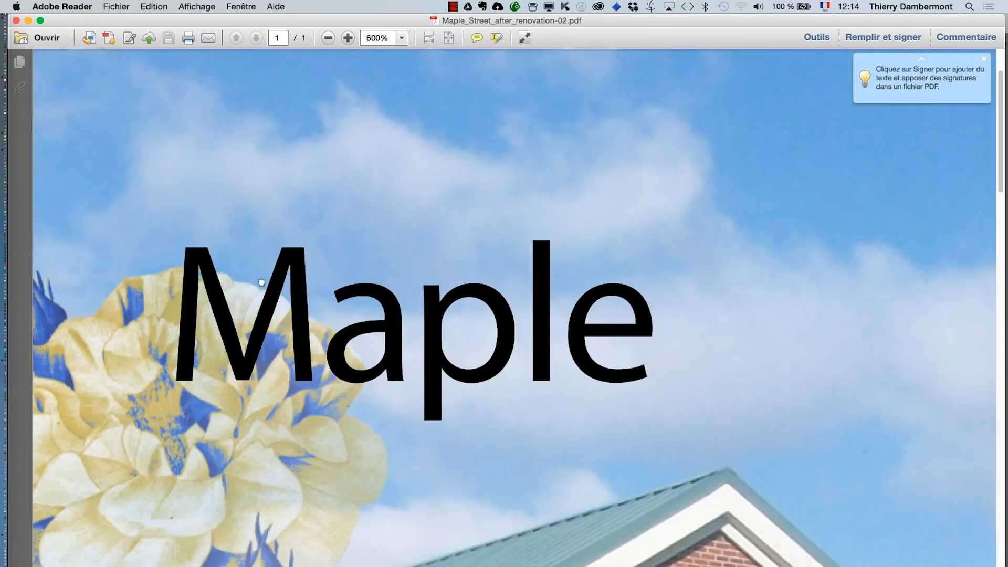
# - Compare the edges of the letters "M", "a" and "p" with the rose's pixels at 2400% magnification
pyautogui.click(348, 38)
pyautogui.click(348, 37)
pyautogui.scroll(-2, 378, 305)
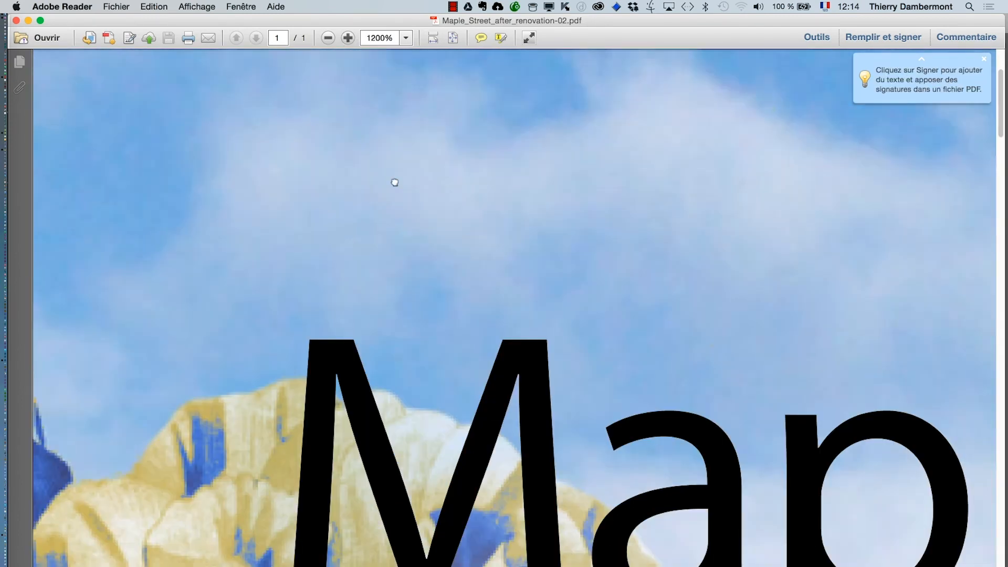
pyautogui.click(347, 38)
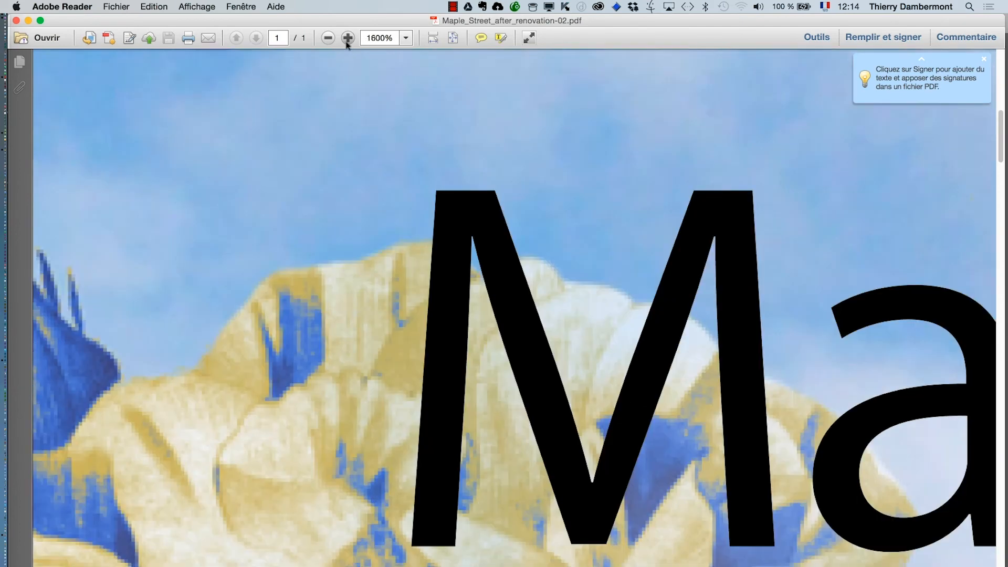
pyautogui.click(348, 37)
pyautogui.hscroll(5, 548, 420)
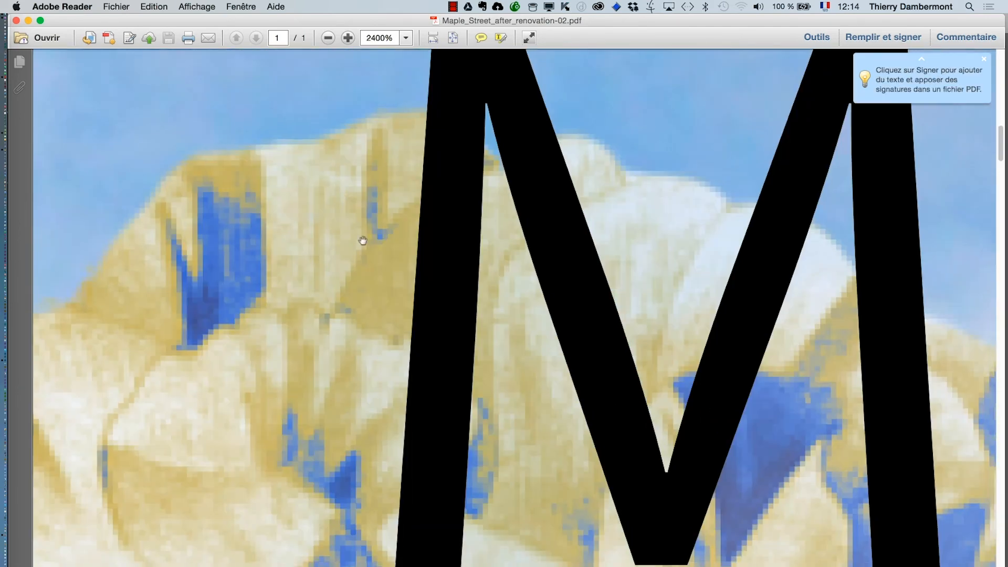
pyautogui.hscroll(8, 363, 240)
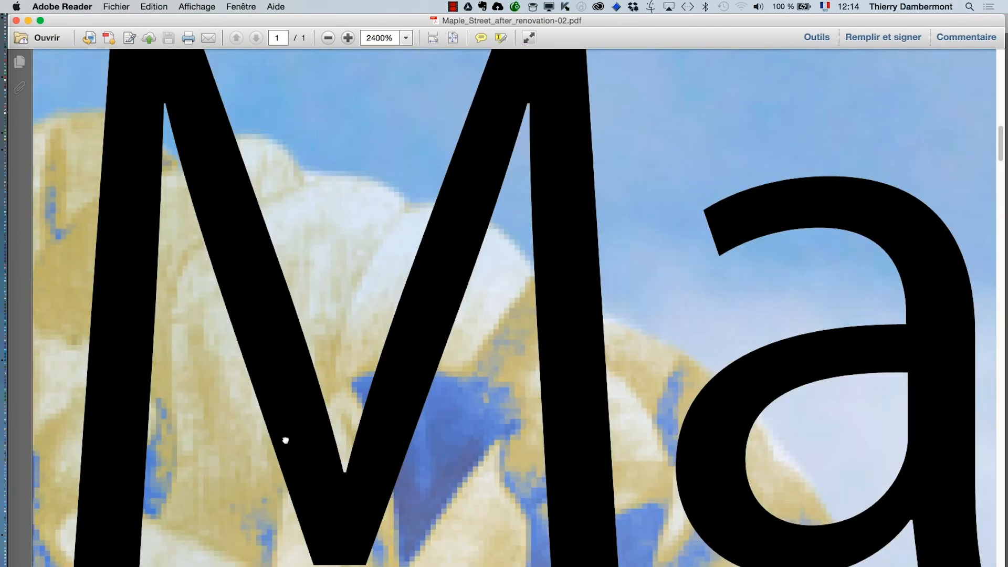
pyautogui.hscroll(8, 285, 439)
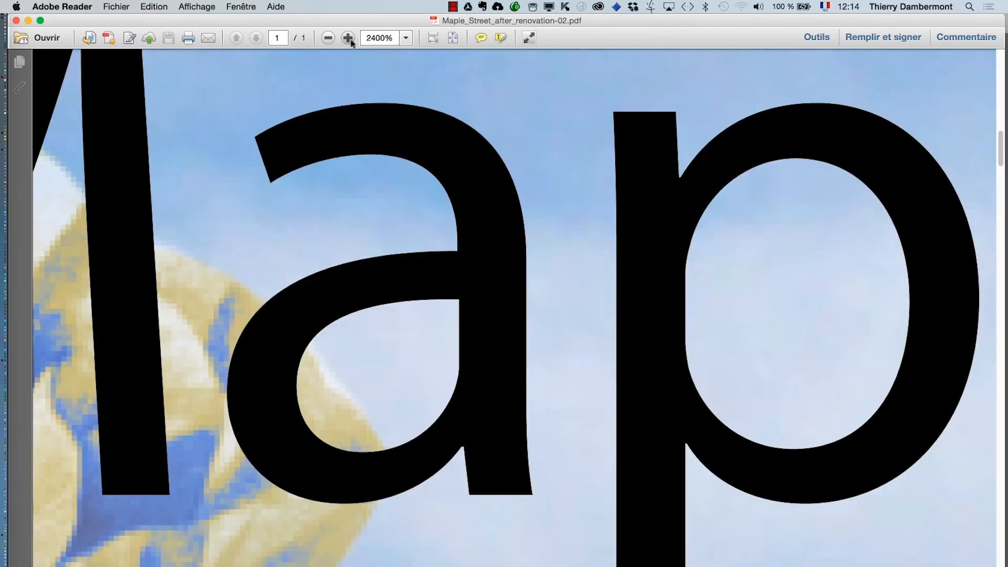
# - Inspect the contours of the letter "a" against the surrounding image pixels at 6400% magnification
pyautogui.click(348, 38)
pyautogui.click(348, 37)
pyautogui.moveTo(546, 402); pyautogui.dragTo(218, 167)
pyautogui.moveTo(433, 466); pyautogui.dragTo(415, 222)
pyautogui.moveTo(498, 486); pyautogui.dragTo(268, 195)
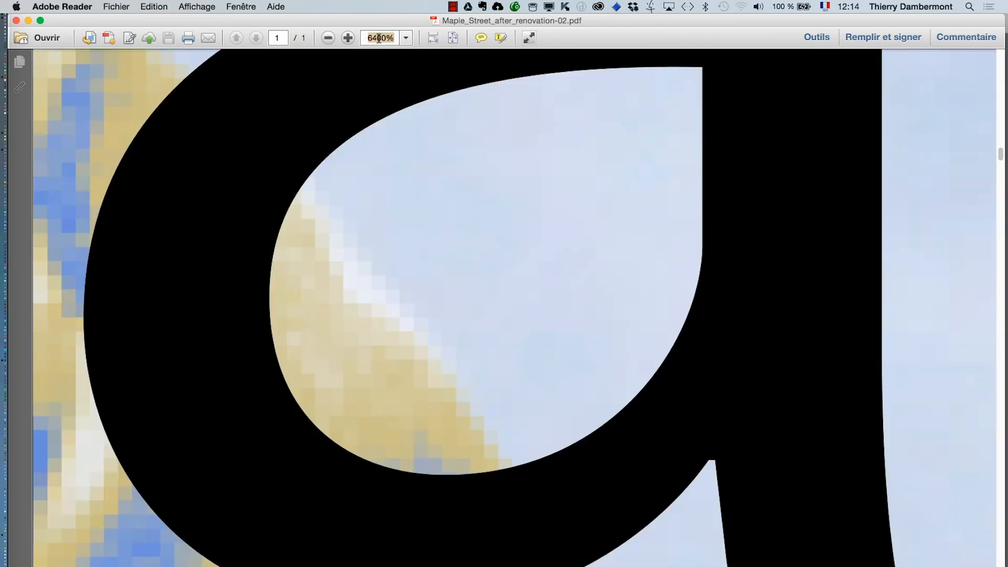
# - Open the list of preset magnifications for the PDF view
pyautogui.click(405, 38)
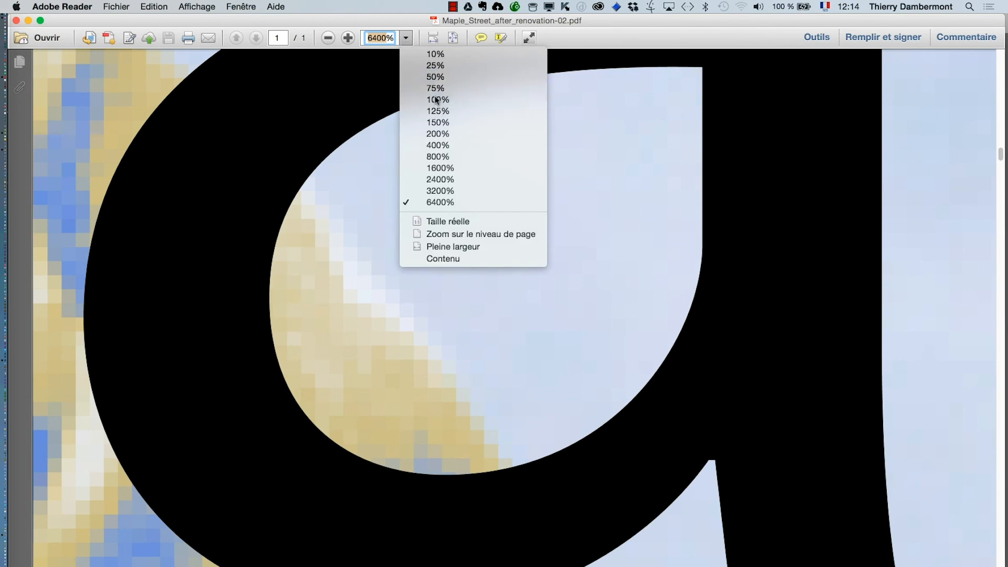